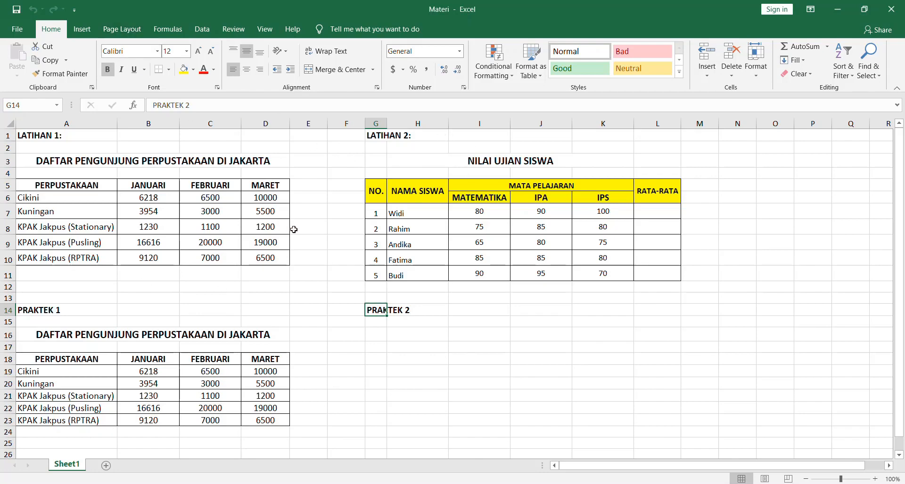
click(311, 222)
click(312, 211)
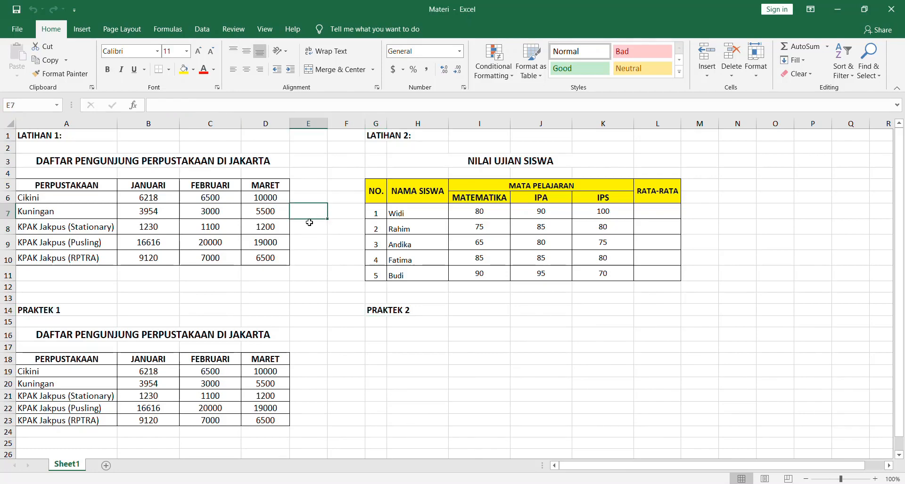
click(227, 233)
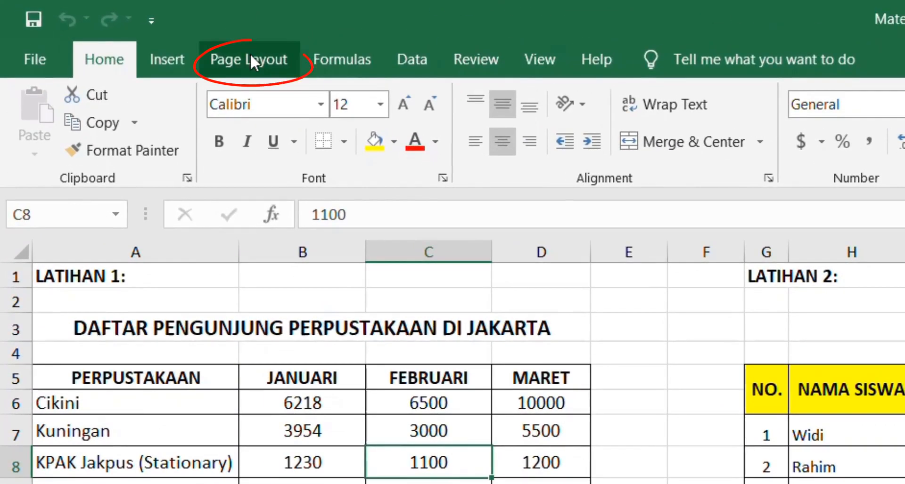
Switch the worksheet to the Page Layout view
click(240, 55)
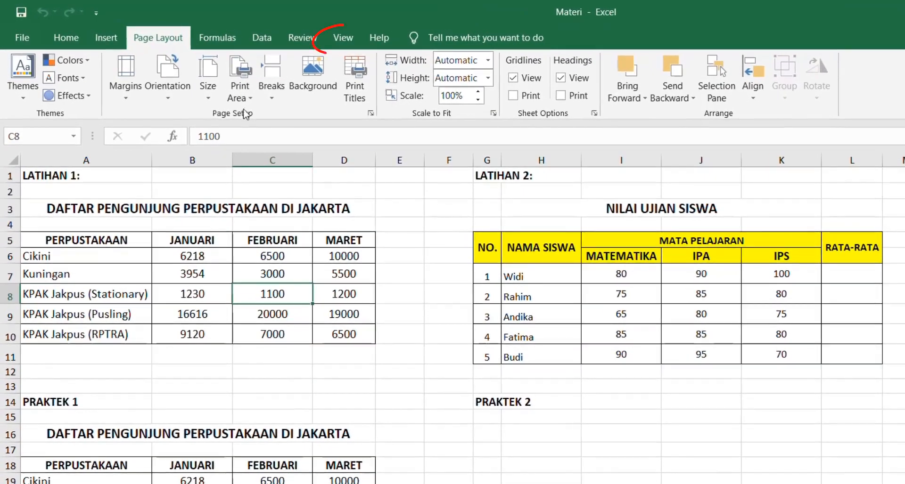
click(336, 38)
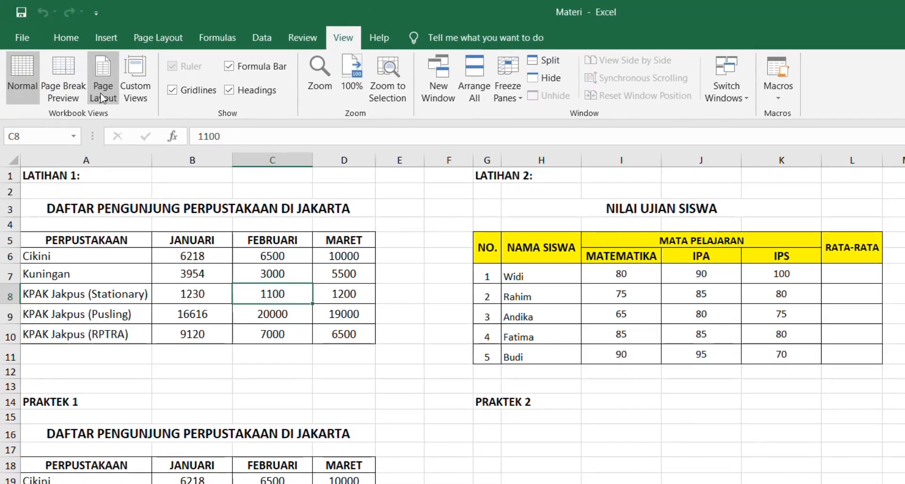
click(103, 95)
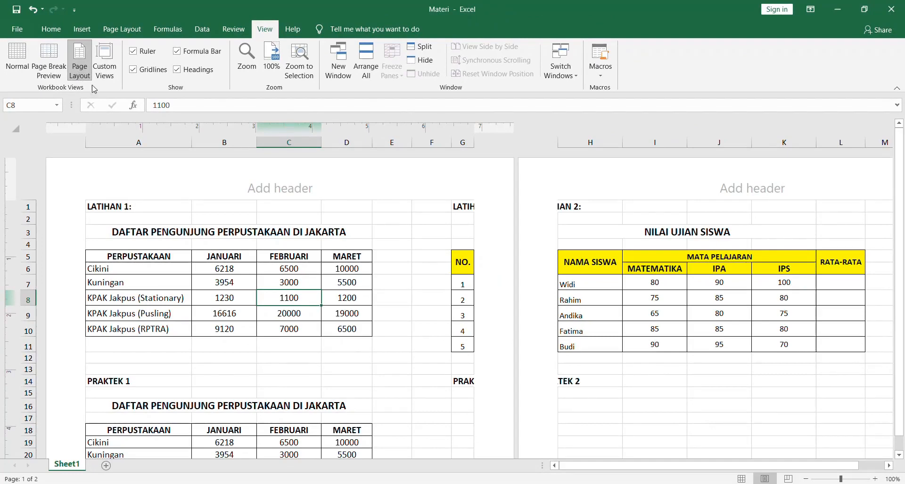
Examine at several zoom levels how the Latihan 1 and Latihan 2 tables are divided across the printed pages
click(806, 479)
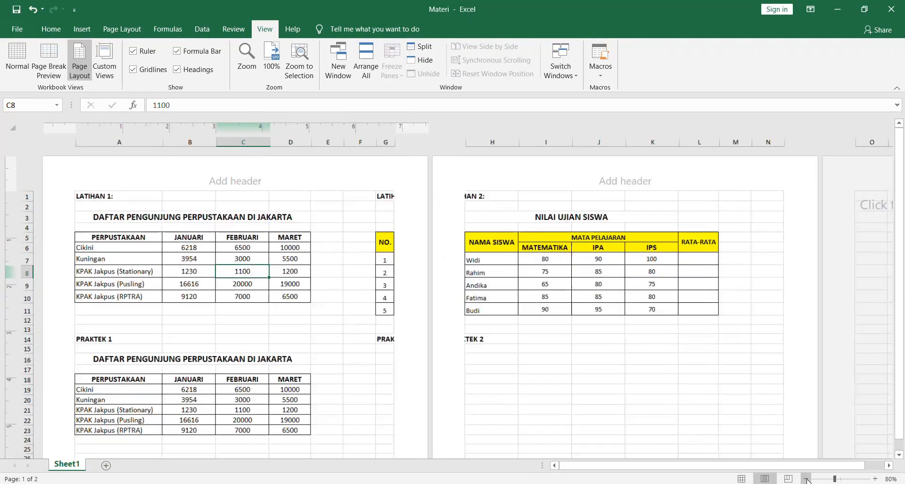
click(806, 479)
click(806, 479)
click(805, 480)
scroll(402, 341, down, 5)
scroll(403, 342, up, 5)
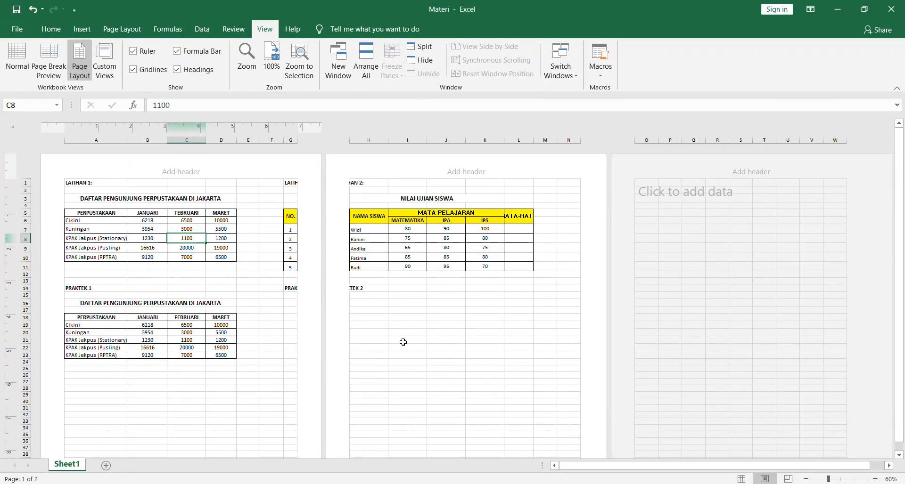
click(876, 479)
click(876, 479)
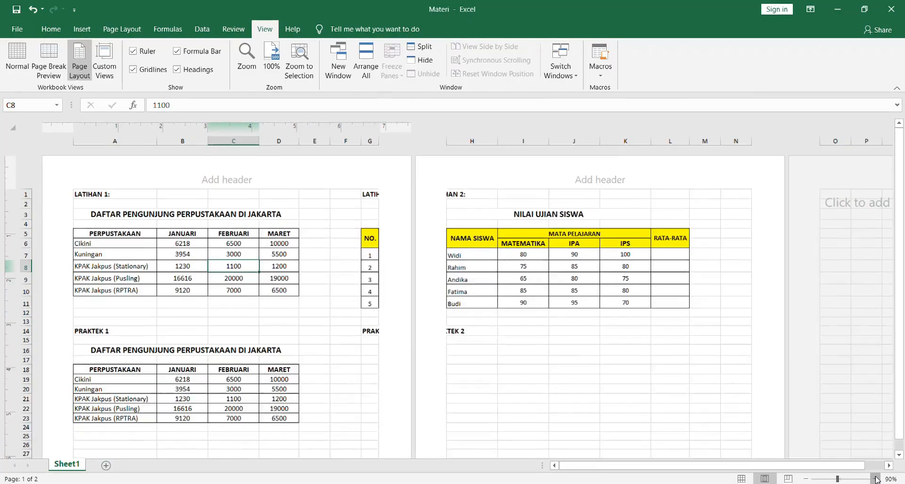
click(876, 479)
click(876, 479)
click(876, 479)
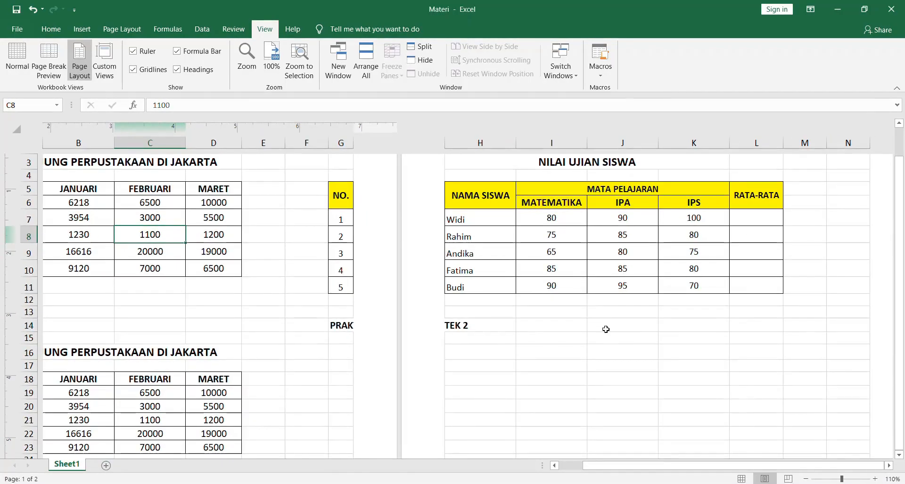
click(805, 480)
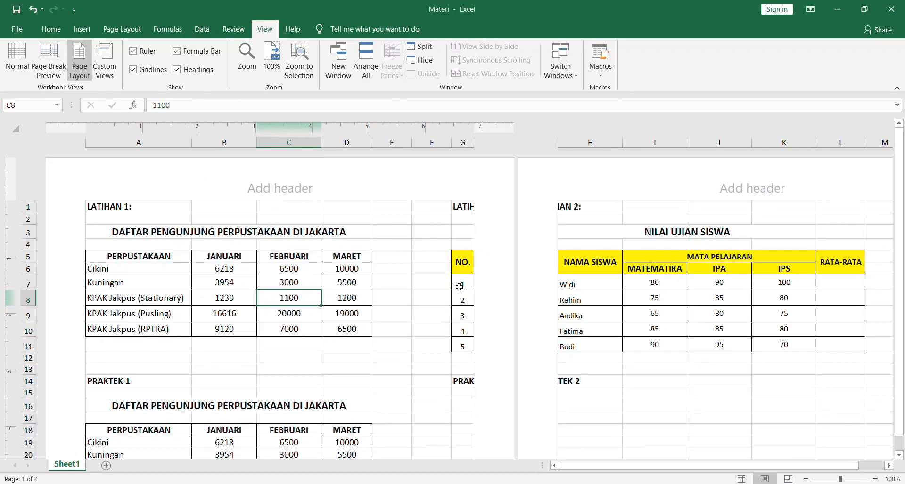
click(806, 479)
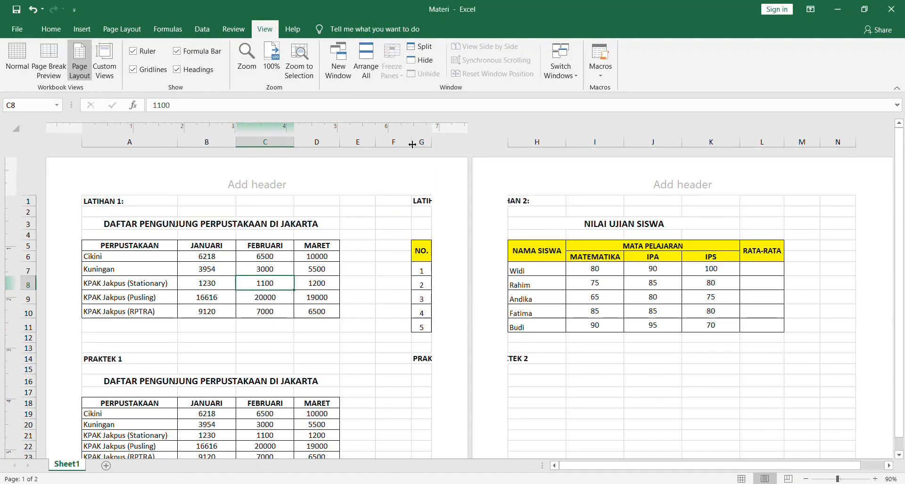
Try widening column F to push column G onto the second page, and undo the width change
drag(412, 144, 422, 148)
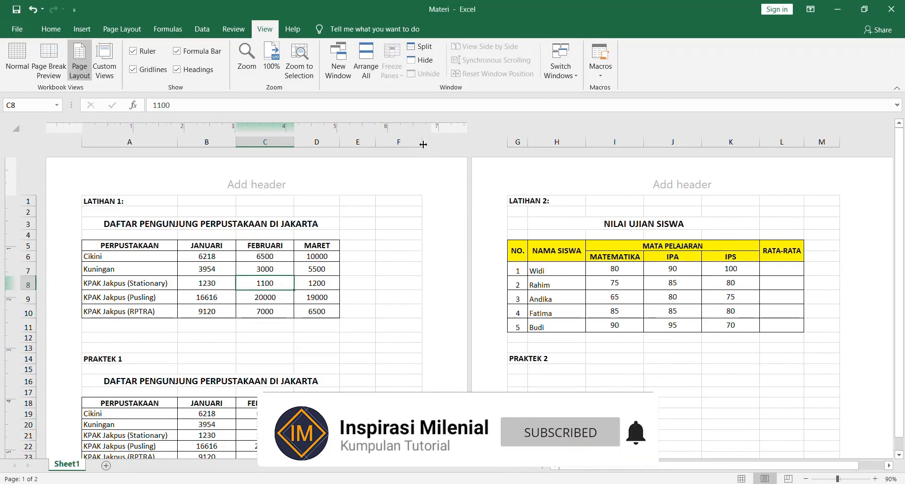
drag(423, 145, 426, 144)
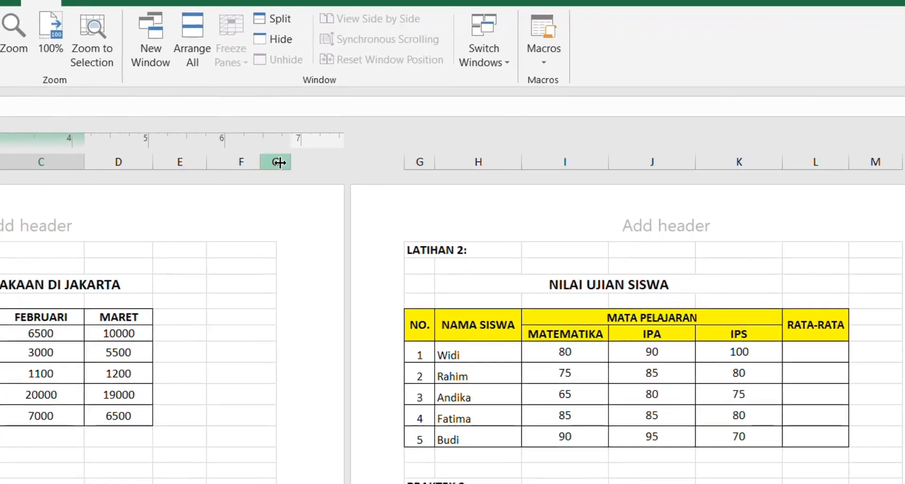
double_click(424, 142)
click(268, 163)
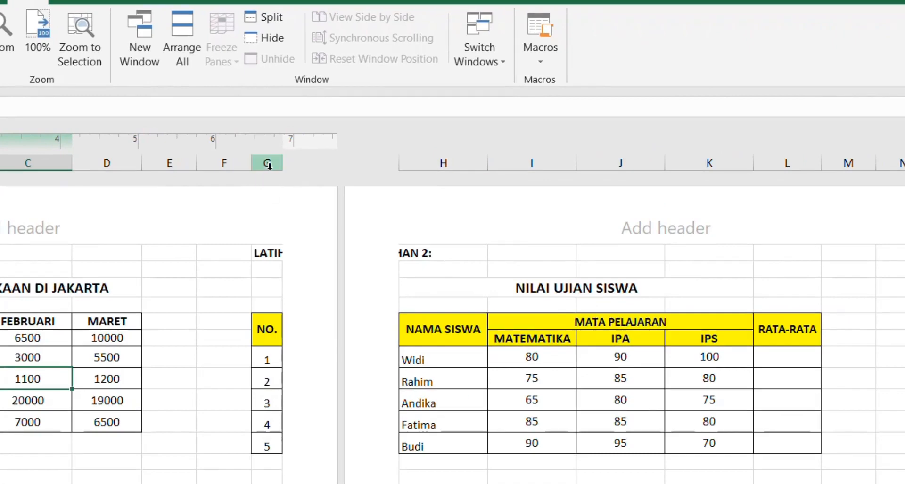
Widen column F until the whole NILAI UJIAN SISWA table, starting with its NO. column, sits on the second page
click(267, 328)
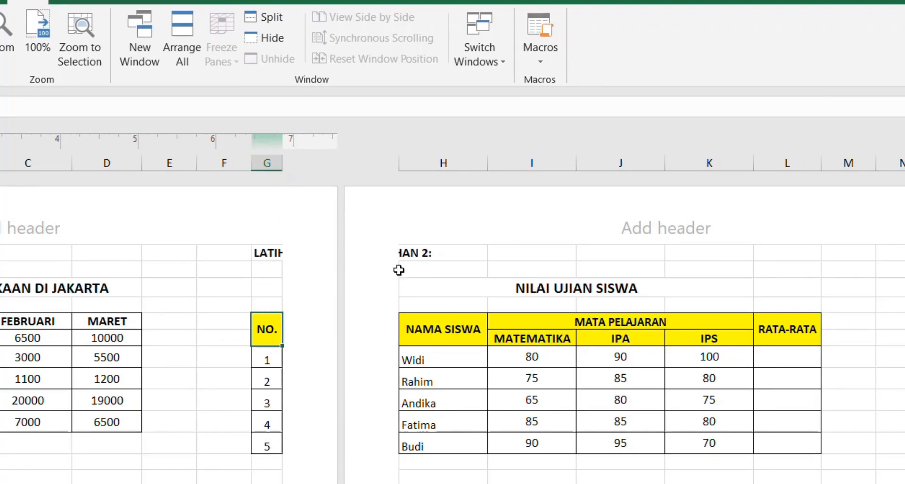
click(262, 269)
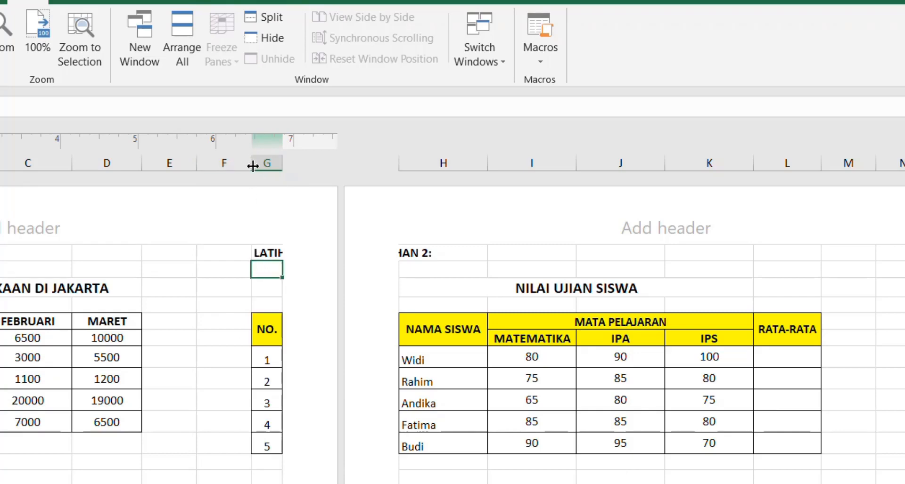
drag(252, 166, 283, 175)
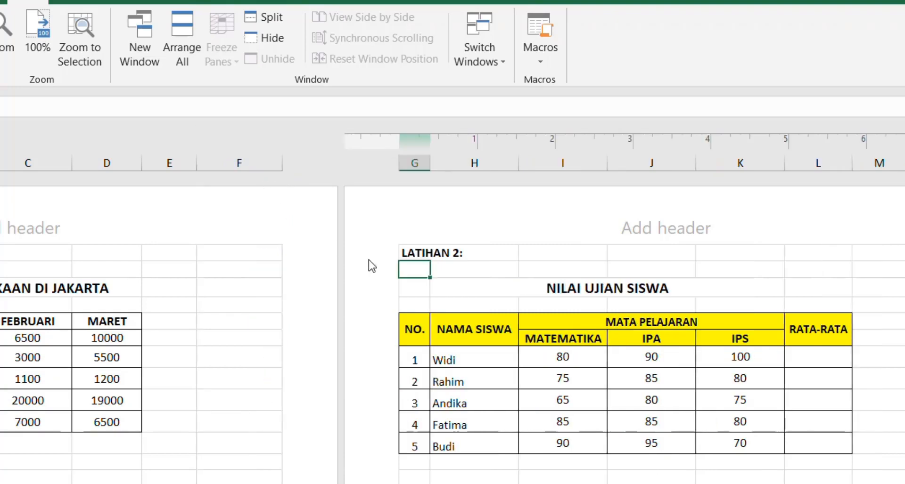
click(466, 283)
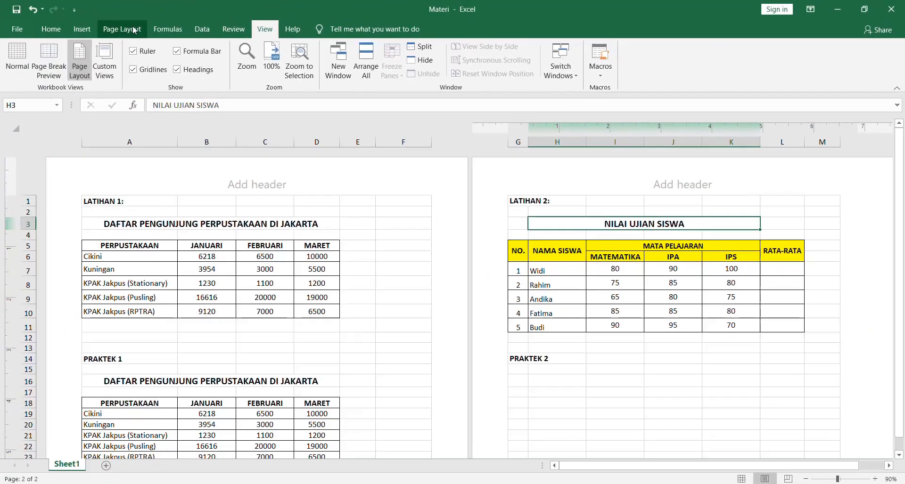
Open the full Page Setup dialog for the sheet and move it clear of the tables
click(134, 30)
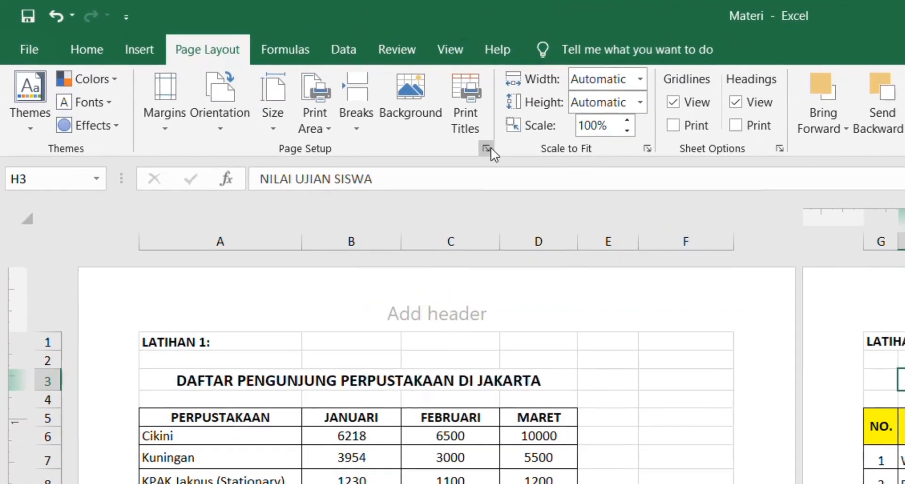
click(487, 149)
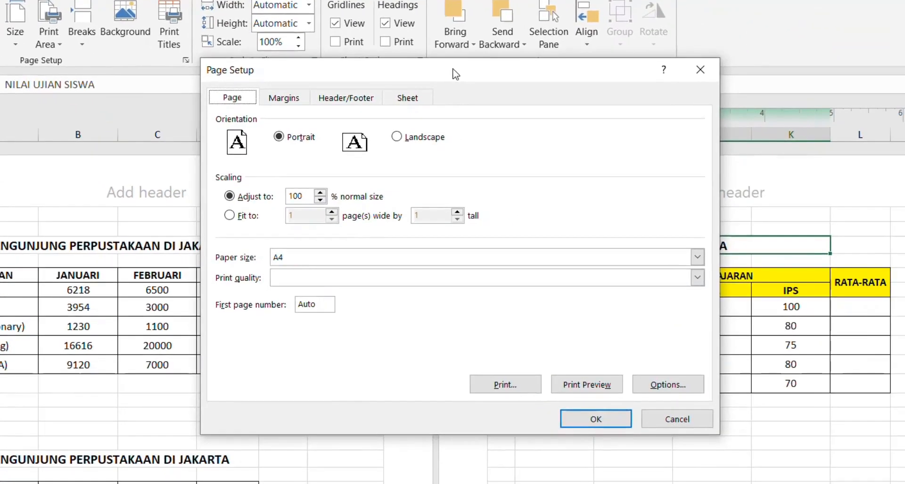
drag(455, 74, 624, 35)
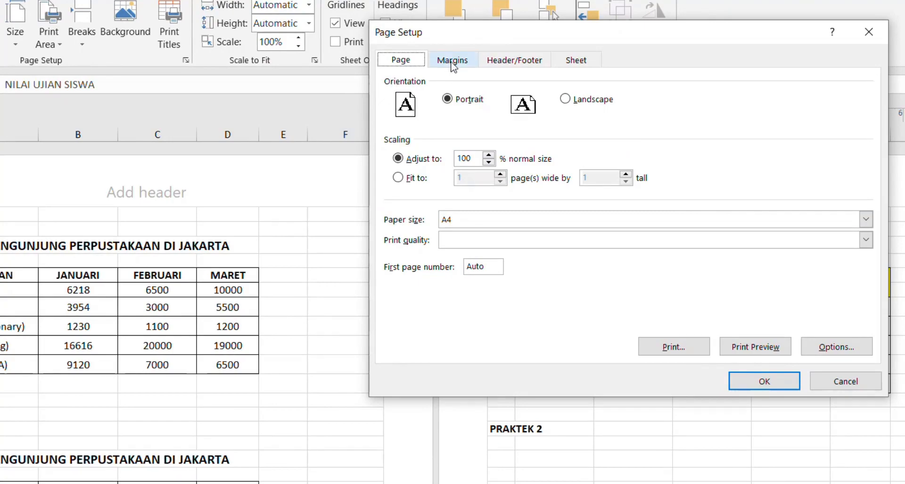
drag(479, 41, 464, 40)
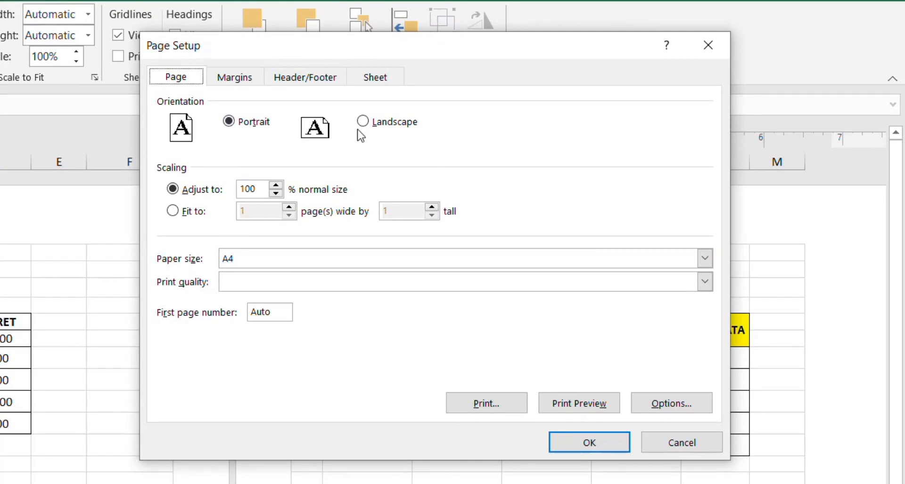
Try the Landscape page orientation and set it back to Portrait
click(370, 127)
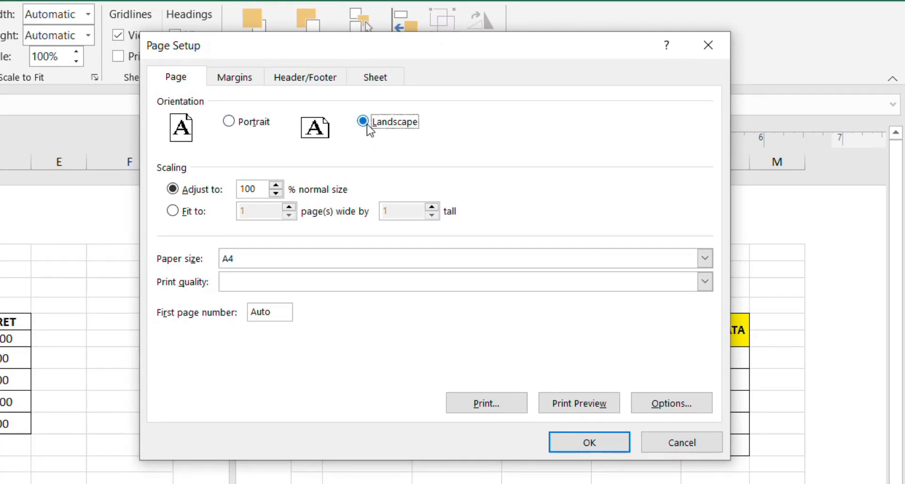
click(229, 122)
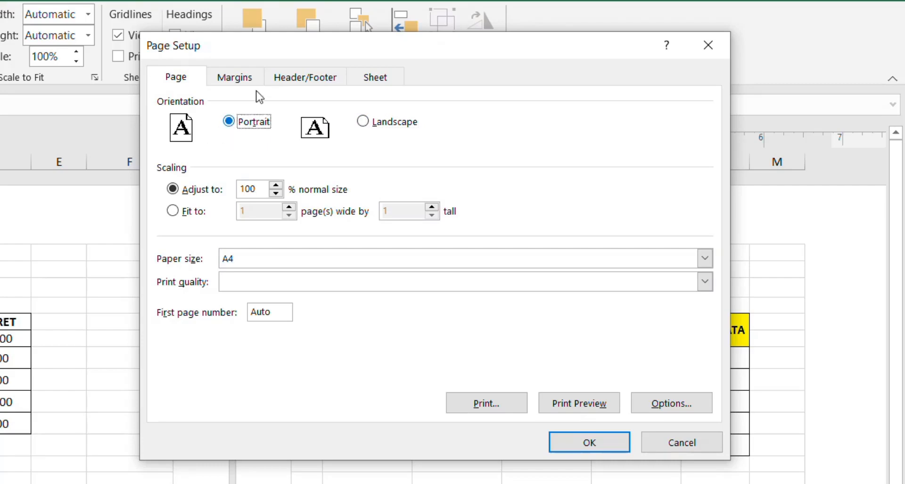
drag(316, 60, 442, 78)
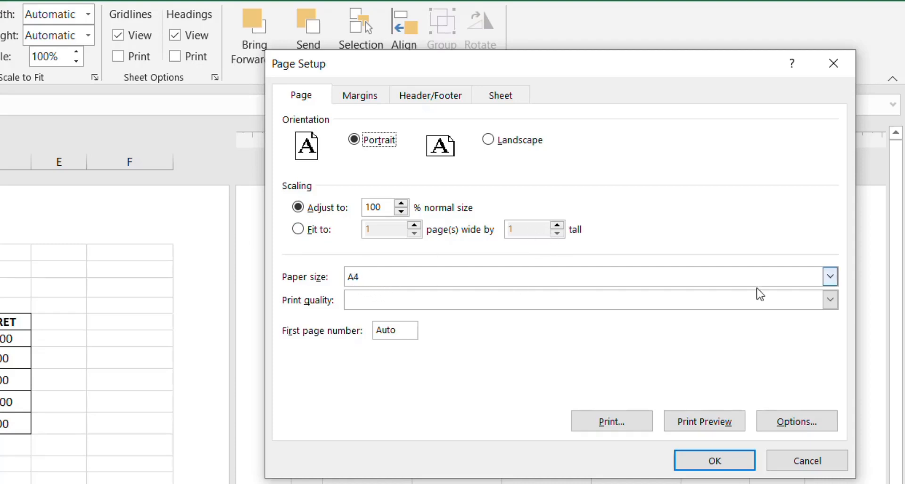
Set the paper size to A4 and look through the available print quality options
click(830, 277)
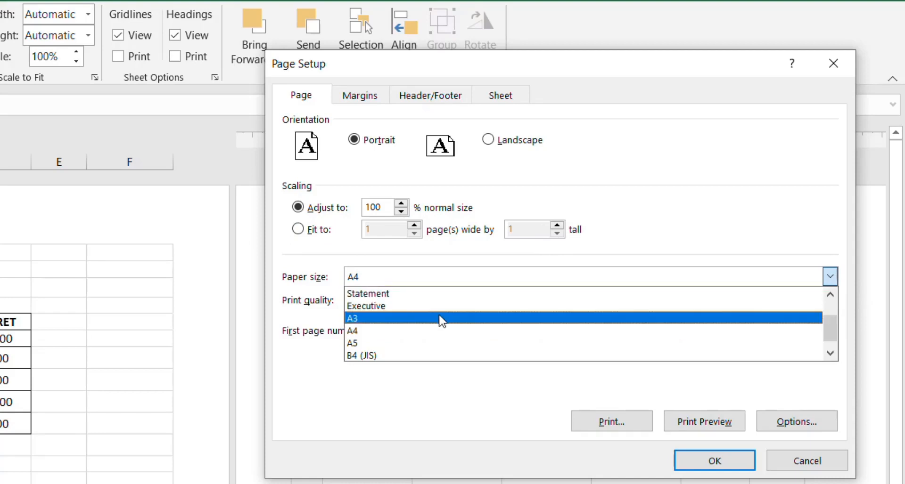
click(414, 335)
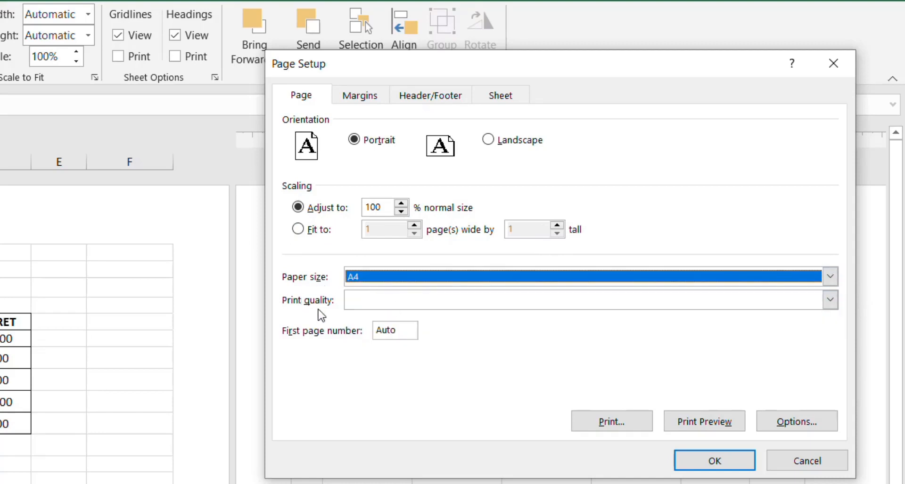
click(828, 301)
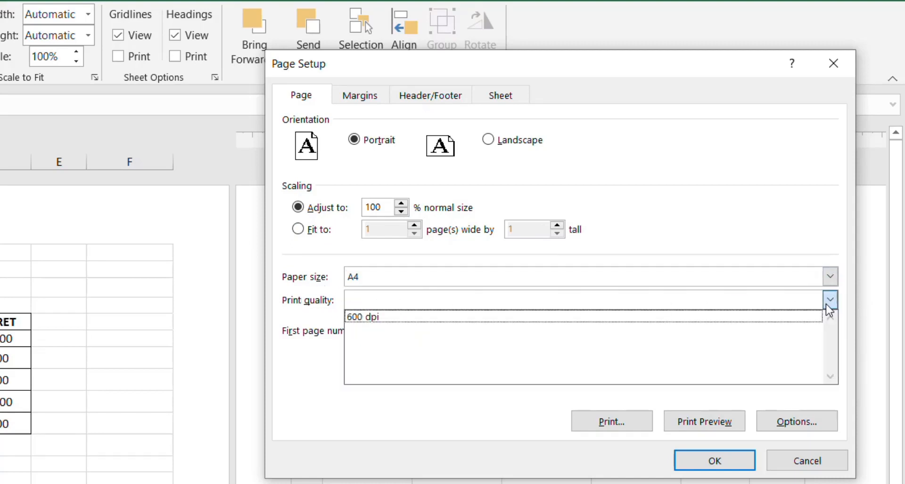
click(830, 302)
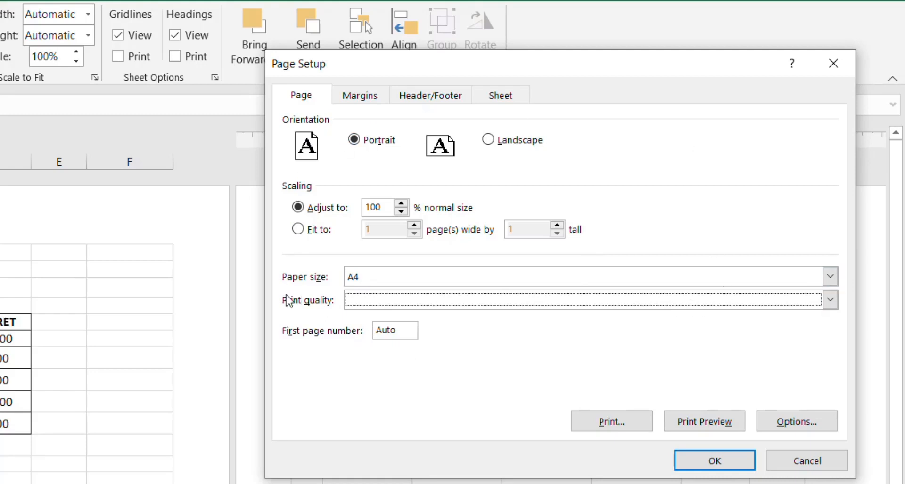
Review the page margin, header and footer settings, and try centering the content horizontally on the page before turning it off again
click(361, 97)
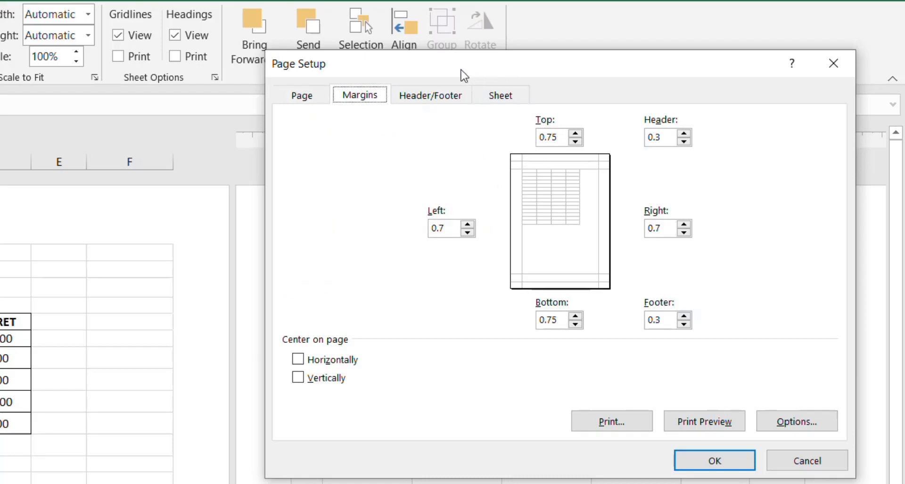
drag(459, 67, 437, 60)
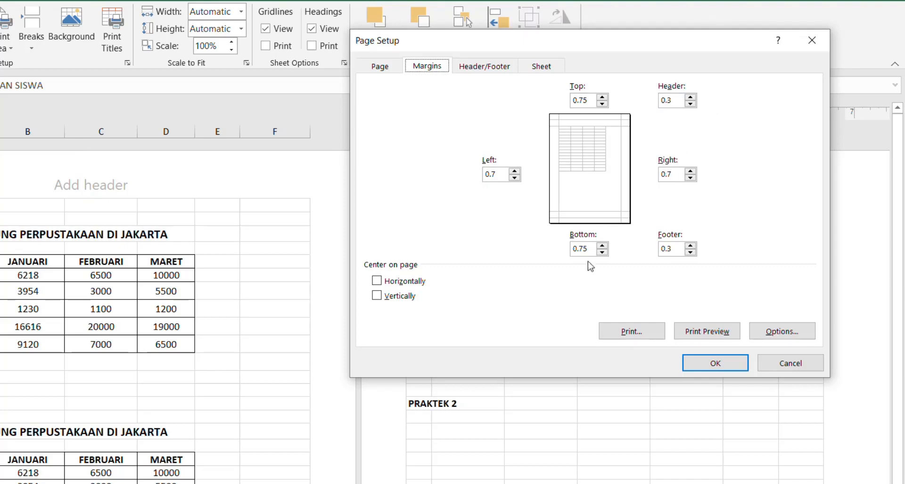
click(672, 105)
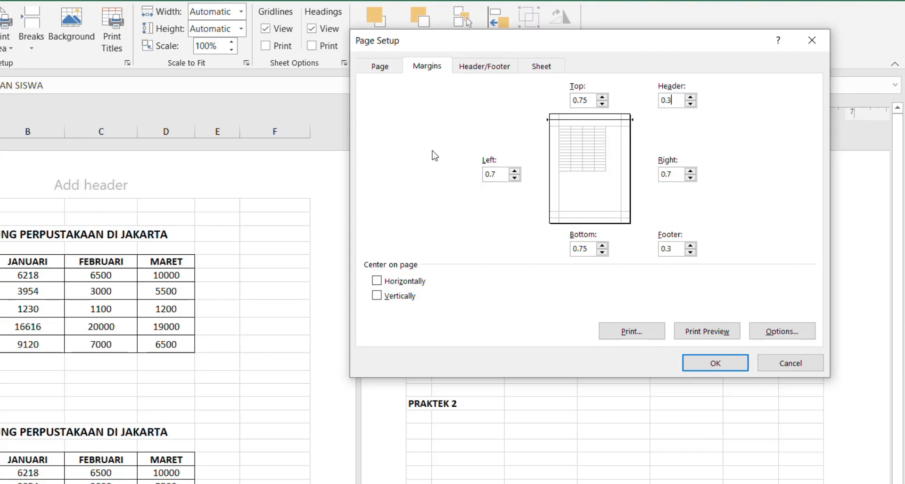
mouse_move(676, 53)
mouse_down()
mouse_move(652, 56)
mouse_move(666, 50)
mouse_up()
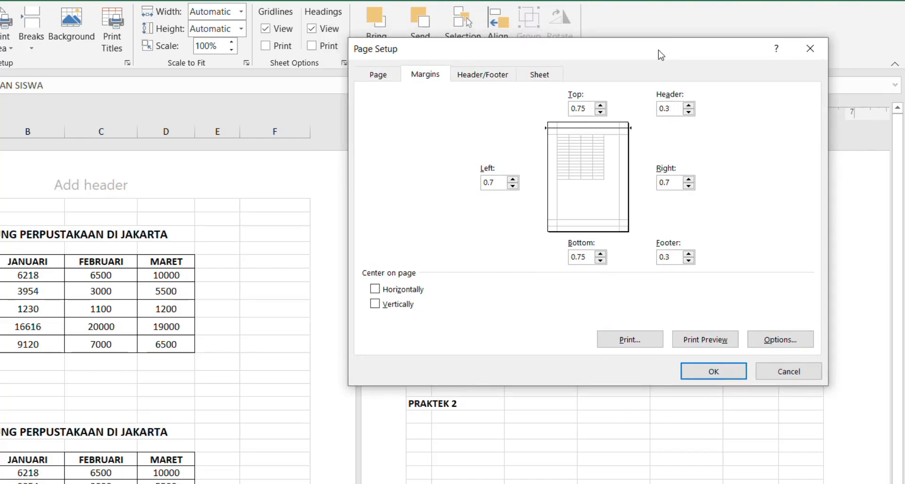
click(376, 289)
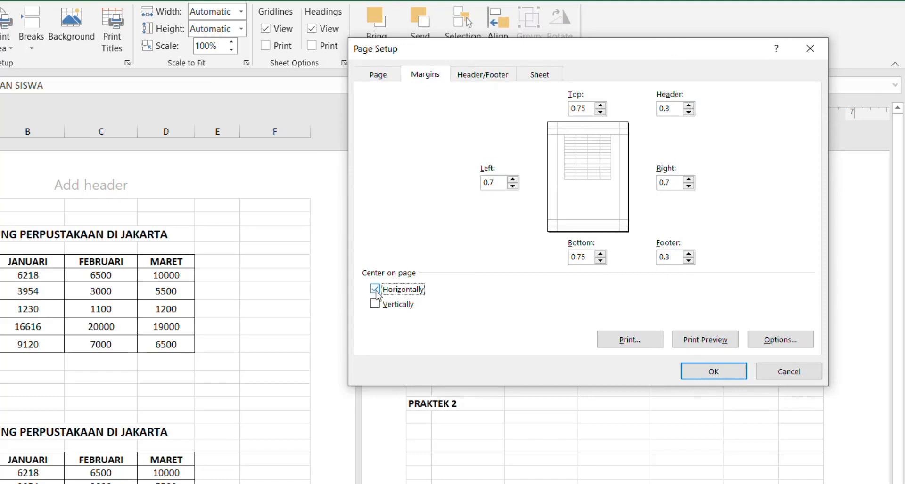
click(375, 290)
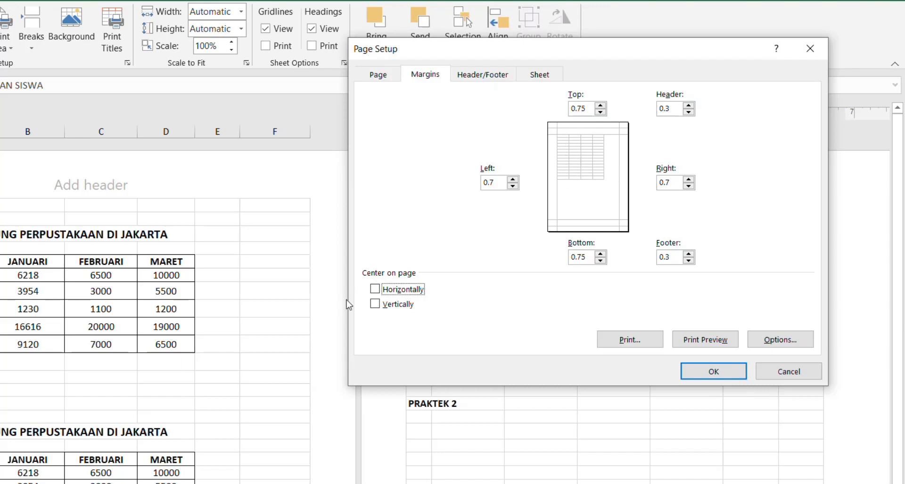
Turn on horizontal centering on the page and look through the header/footer, sheet, page and margin settings
click(376, 291)
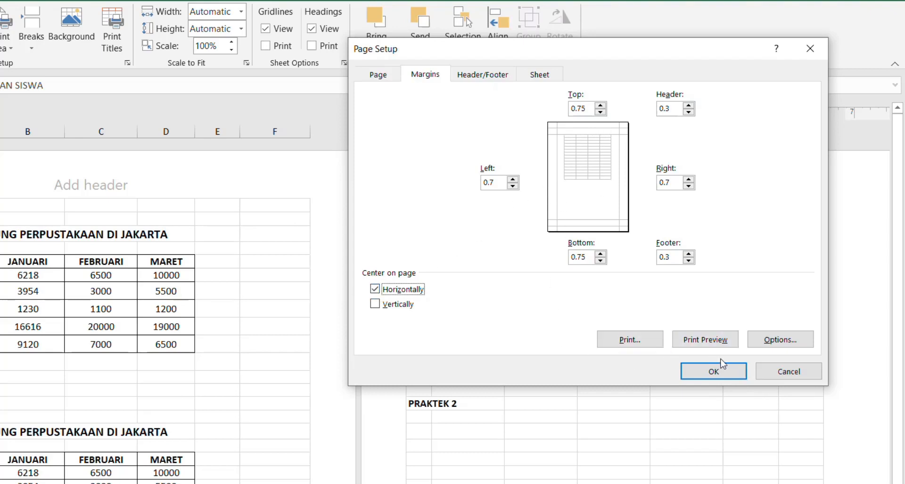
click(479, 83)
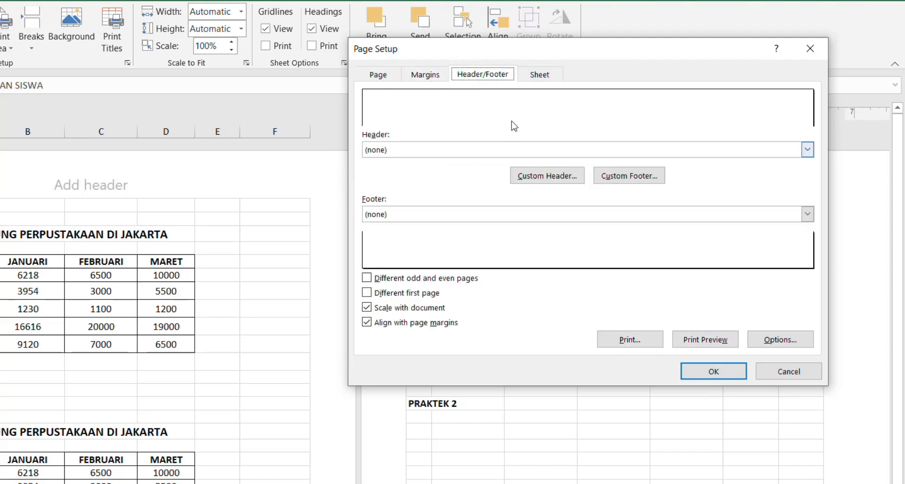
click(540, 82)
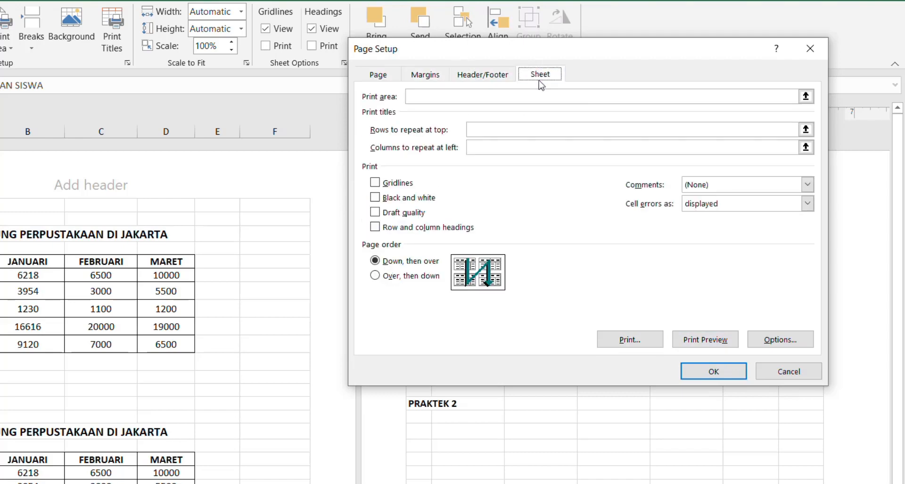
click(392, 83)
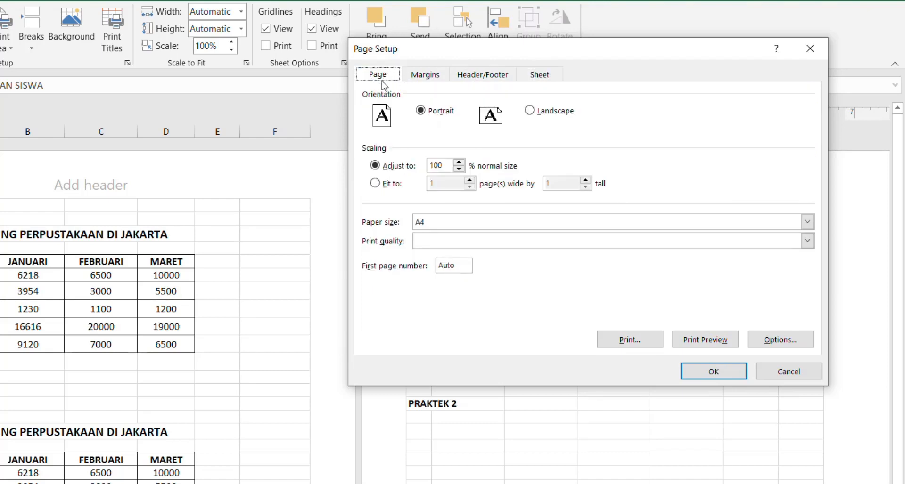
click(427, 76)
click(396, 75)
click(418, 81)
click(380, 76)
click(414, 77)
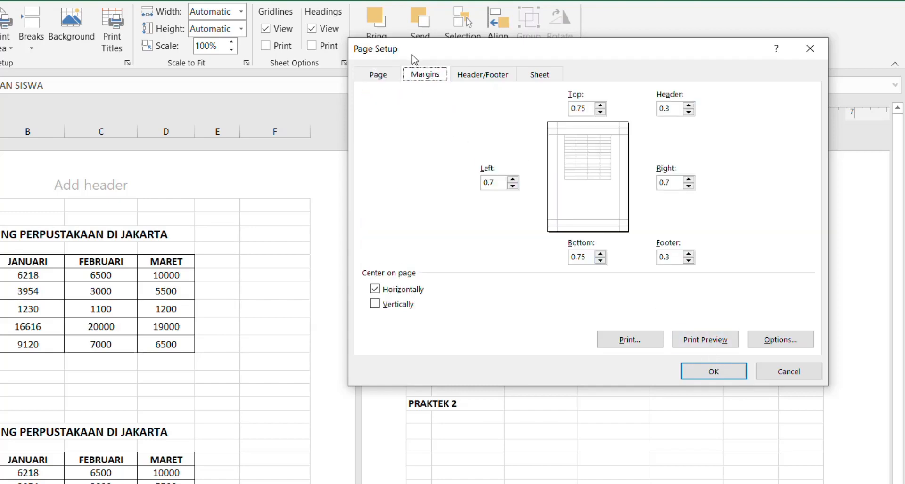
Preview both printed pages of the worksheet and return to the sheet
click(705, 340)
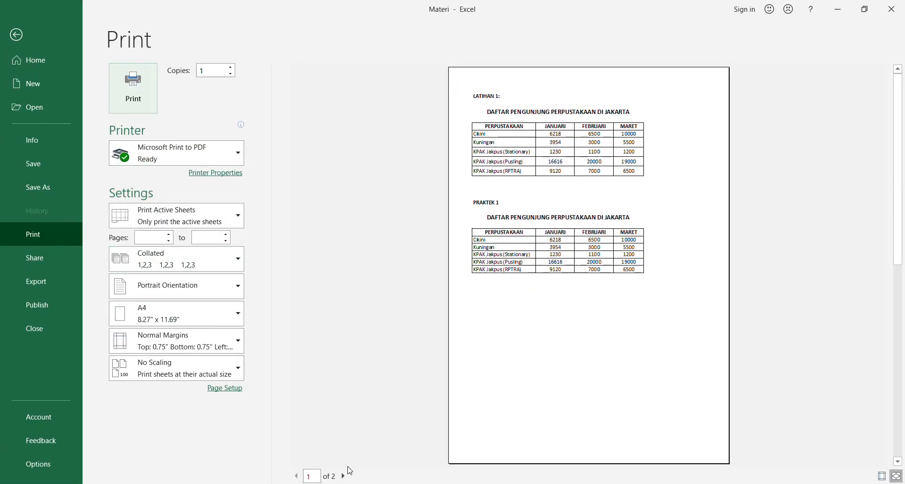
click(344, 477)
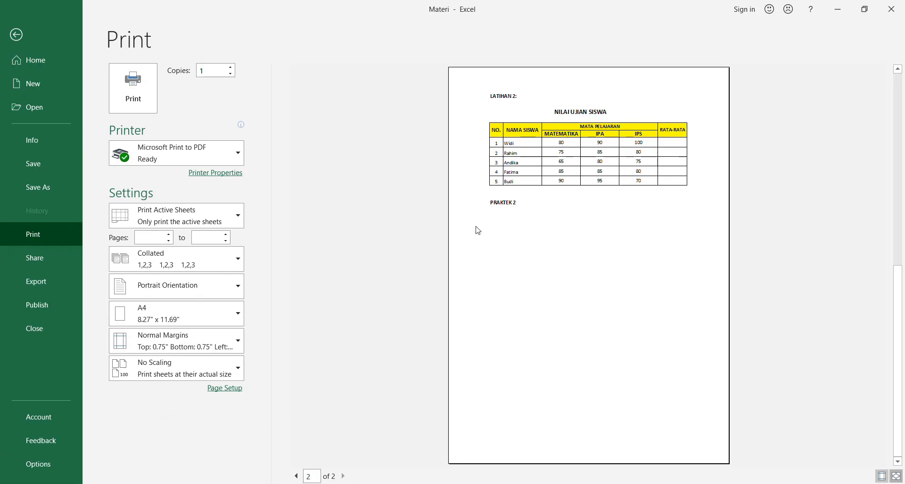
click(296, 477)
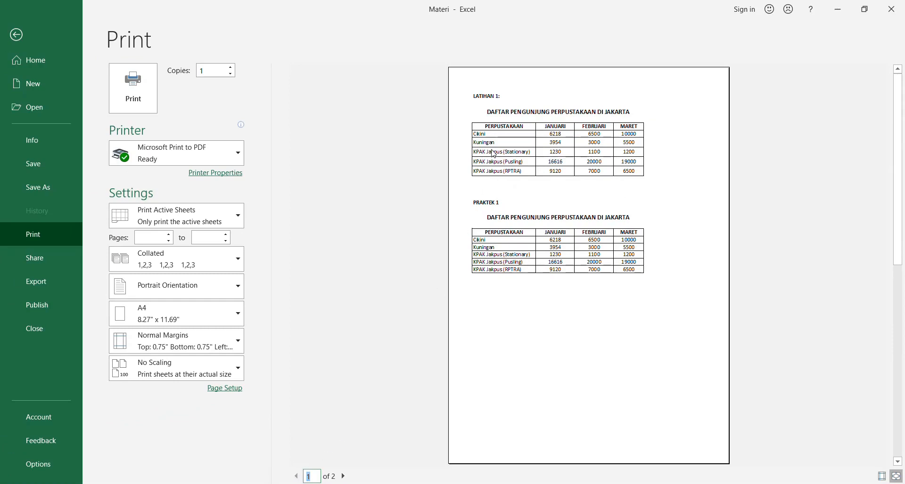
click(16, 35)
key(ctrl+z)
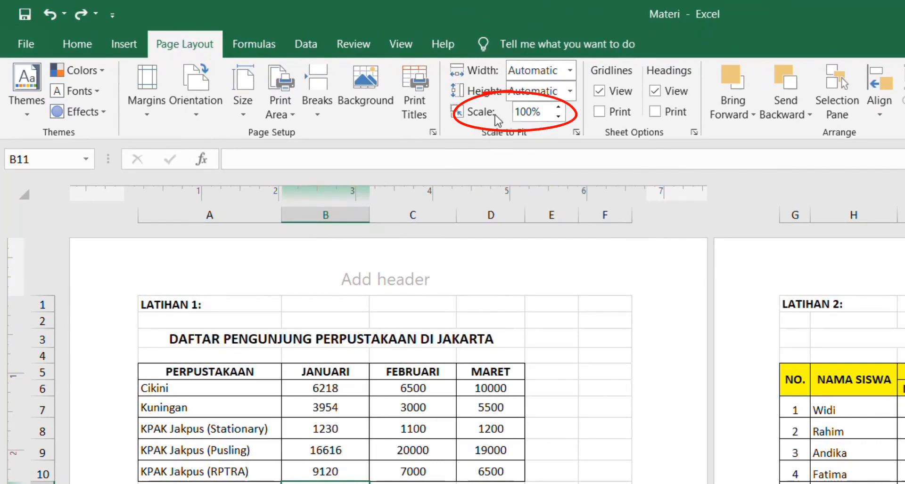
Try enlarging the sheet's print scale to 120% and set it back to 100%
click(559, 108)
click(559, 108)
click(558, 108)
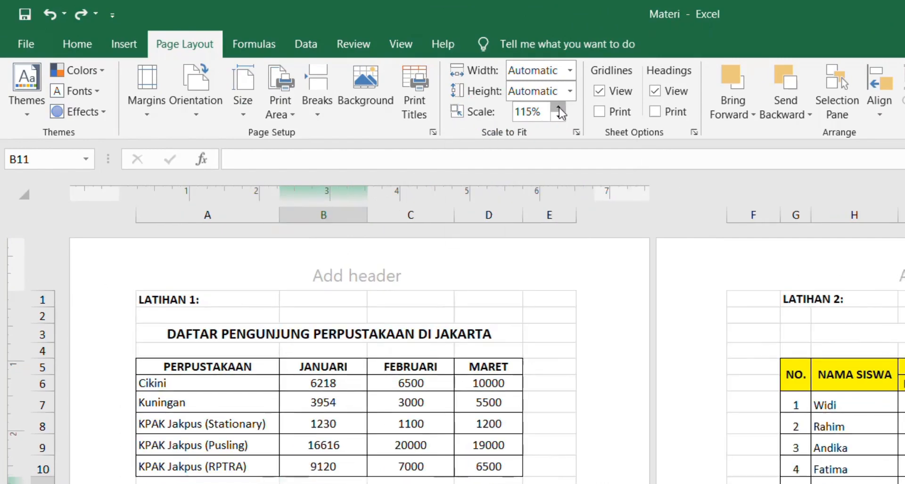
click(559, 107)
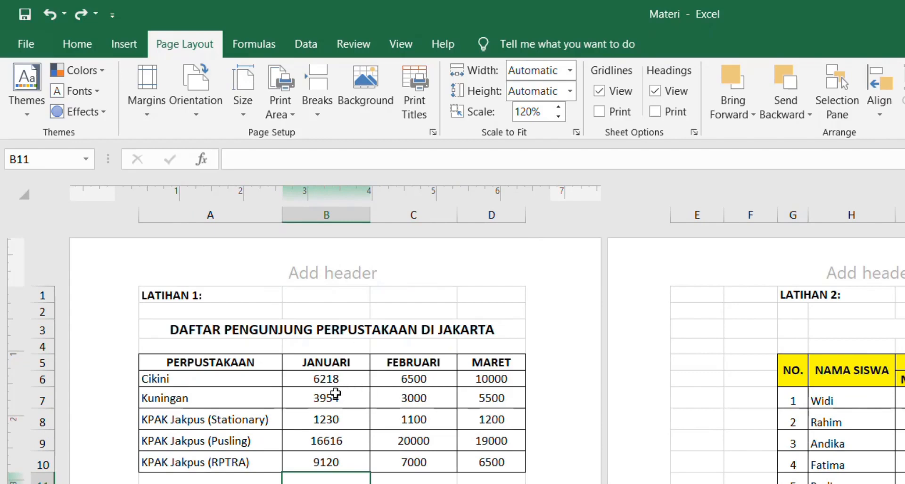
click(558, 117)
click(558, 117)
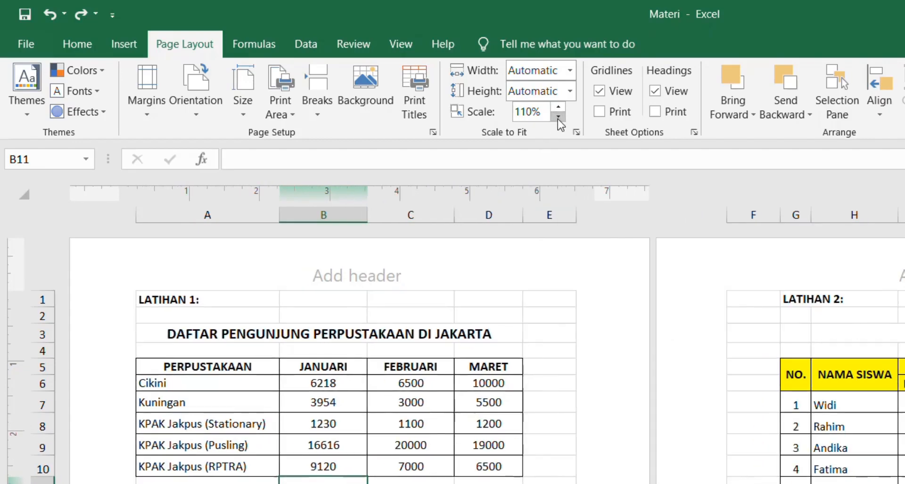
click(558, 117)
click(558, 117)
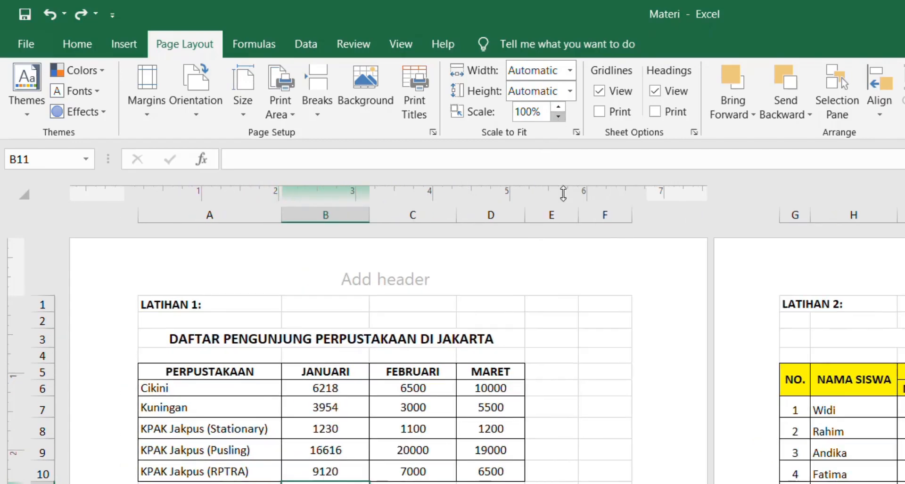
click(590, 456)
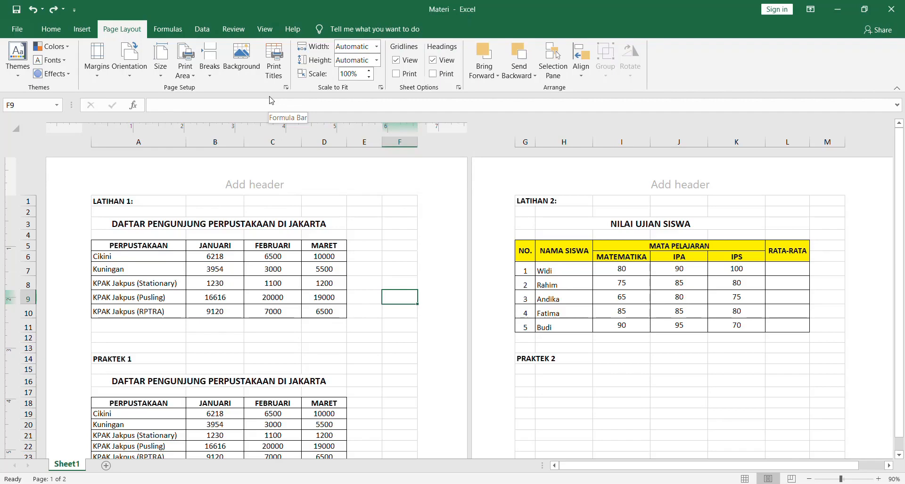
Open the print settings for the workbook and look through the available printers
key(ctrl+p)
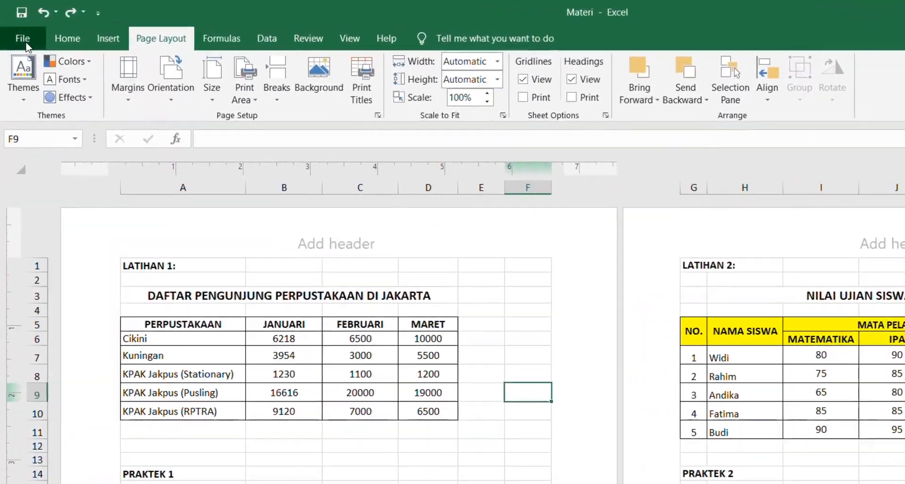
click(26, 42)
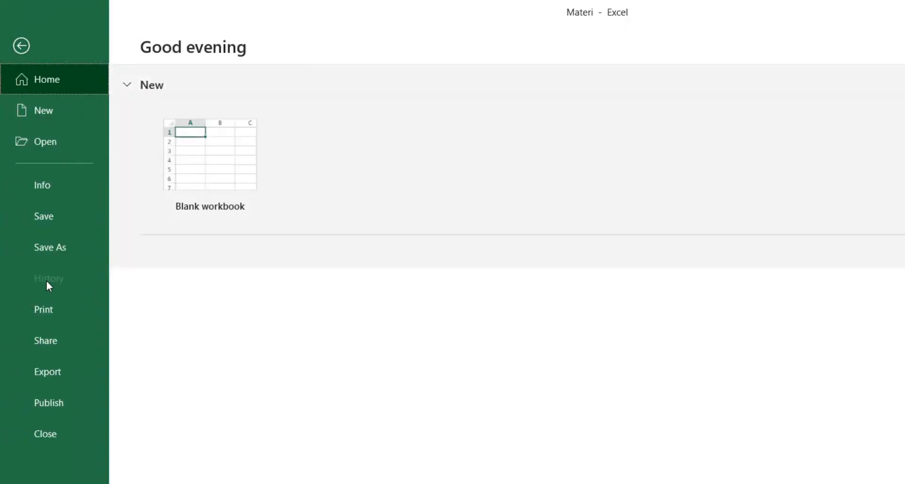
click(51, 308)
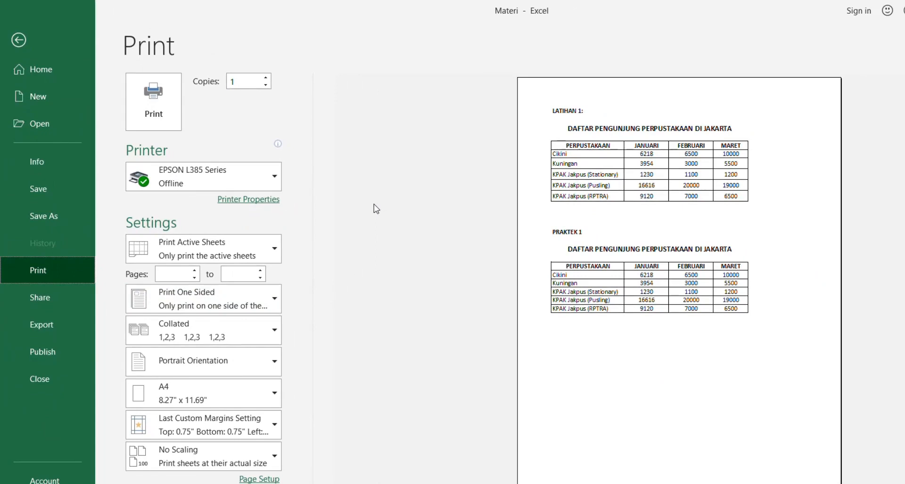
mouse_move(246, 165)
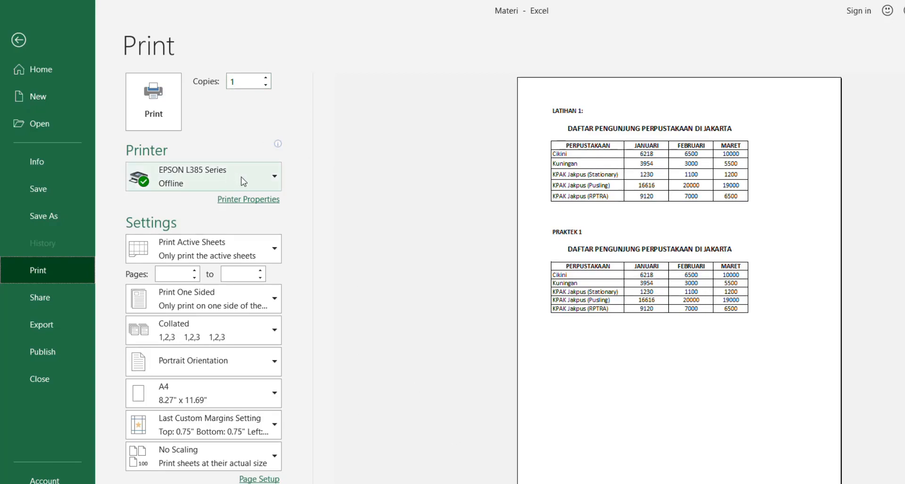
click(266, 182)
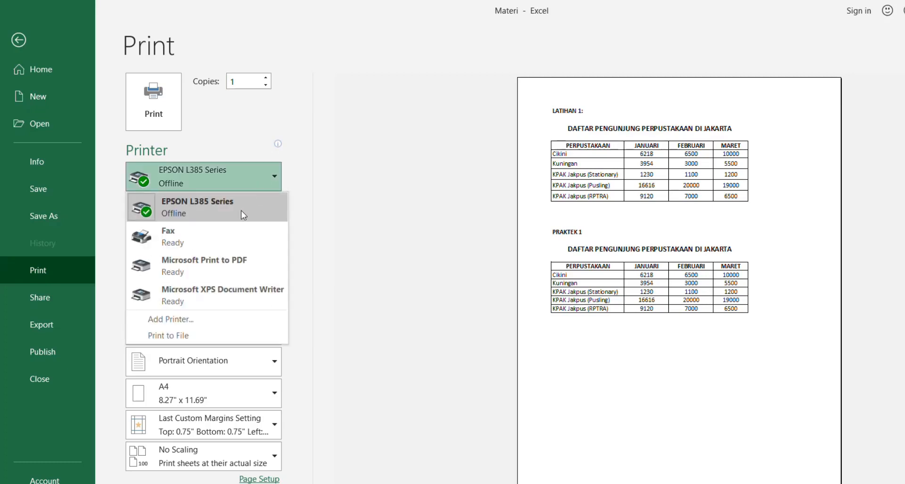
click(261, 175)
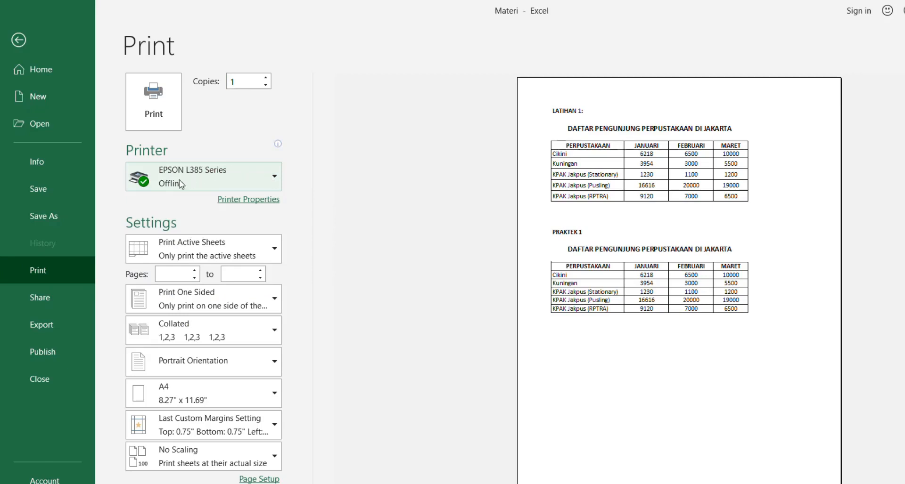
Review the choices for printing active sheets, the entire workbook or a selection, and return to the worksheet
mouse_move(168, 186)
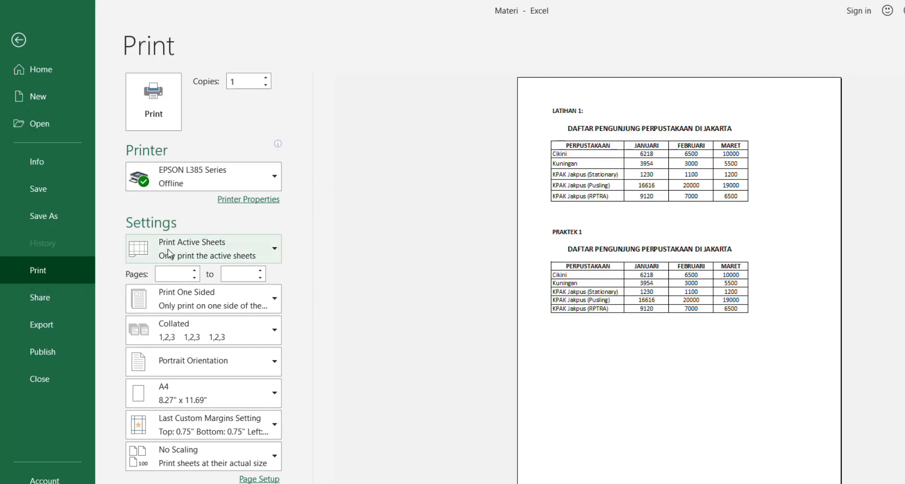
click(266, 256)
click(254, 253)
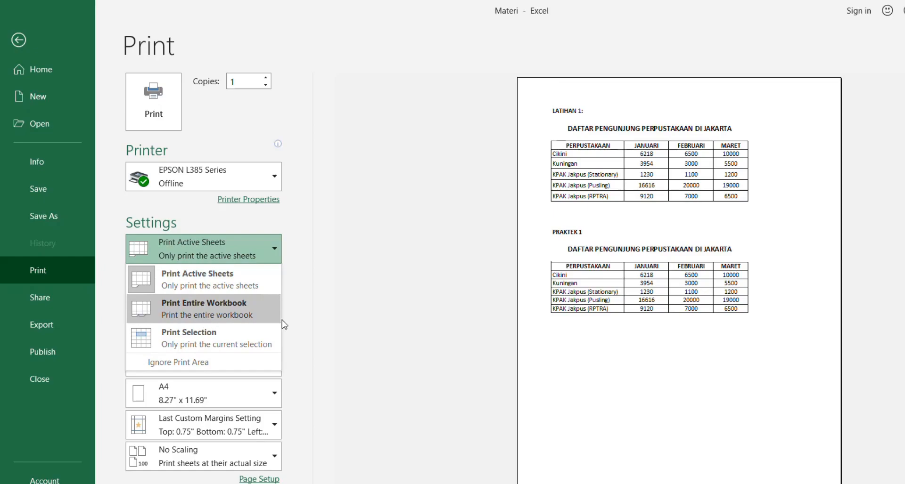
click(360, 355)
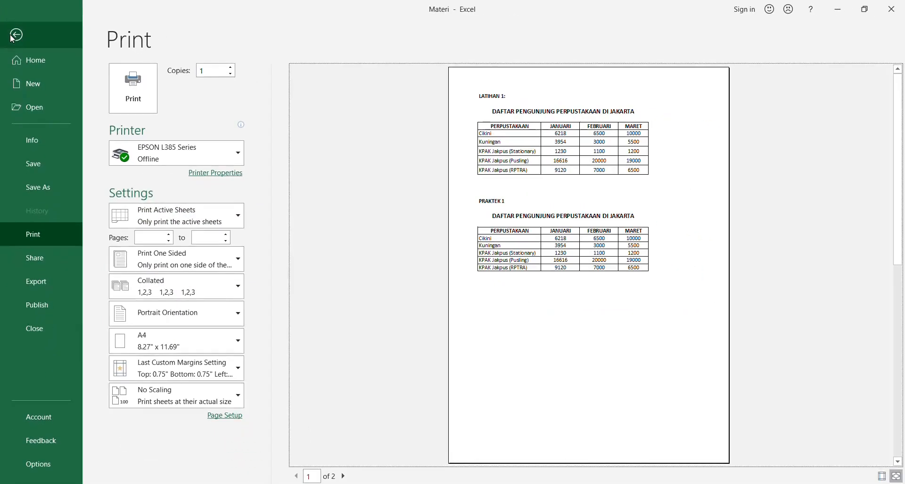
click(14, 36)
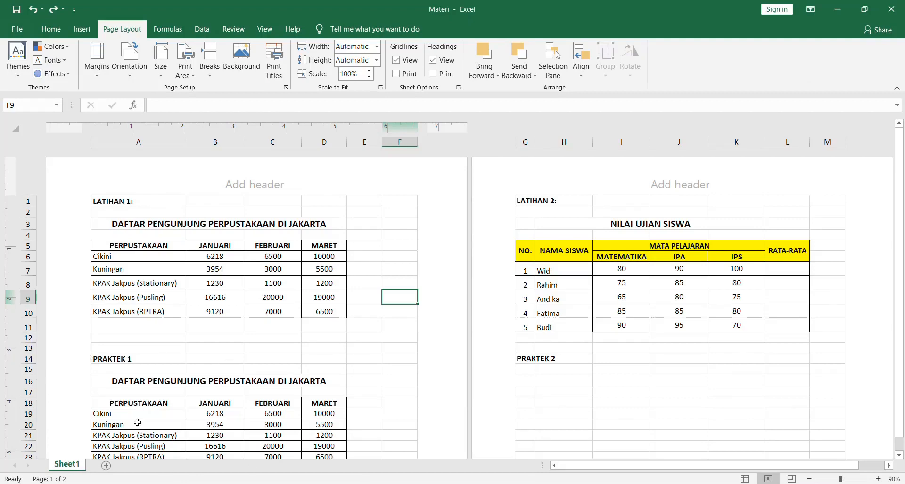
Add a second worksheet, show it in Page Layout view, and delete that sheet again
click(106, 467)
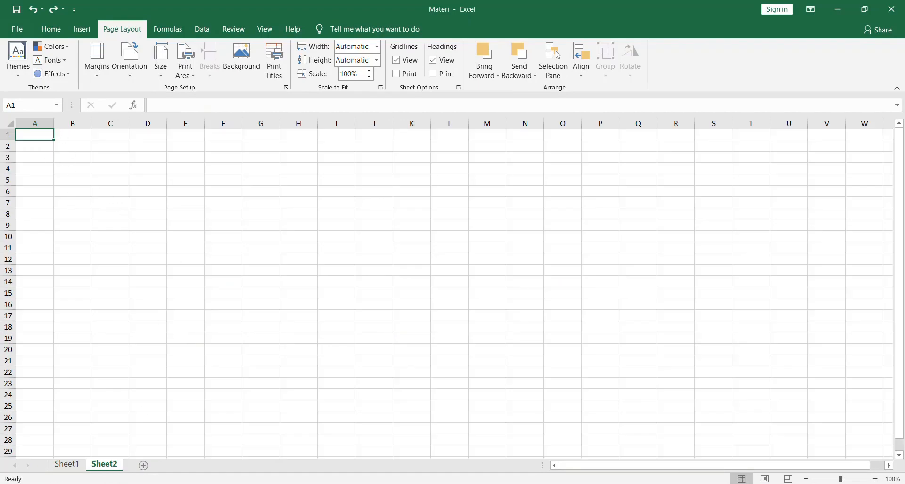
click(765, 479)
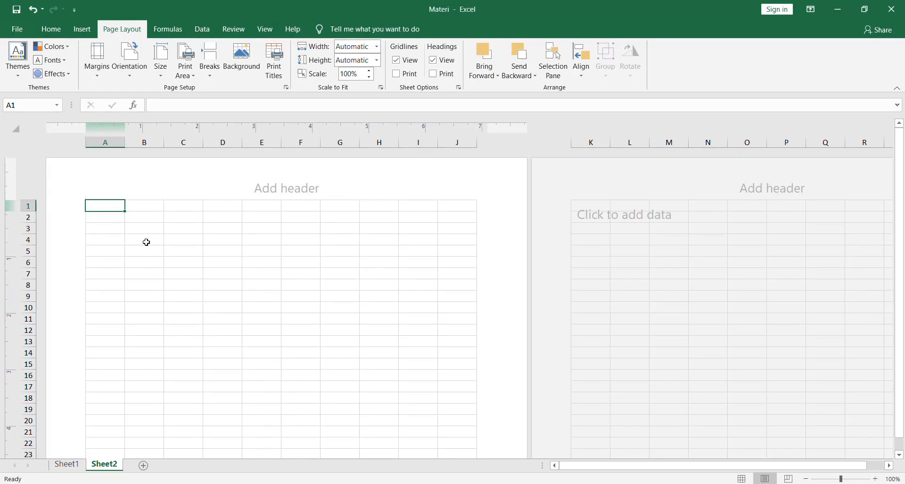
right_click(112, 467)
click(137, 342)
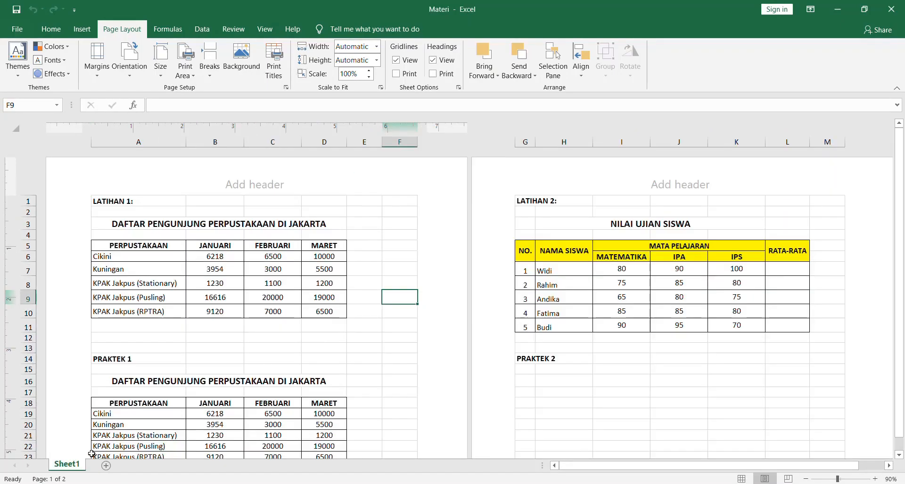
Reopen the print settings, examine the Print Selection option, and go back to the sheet
click(17, 29)
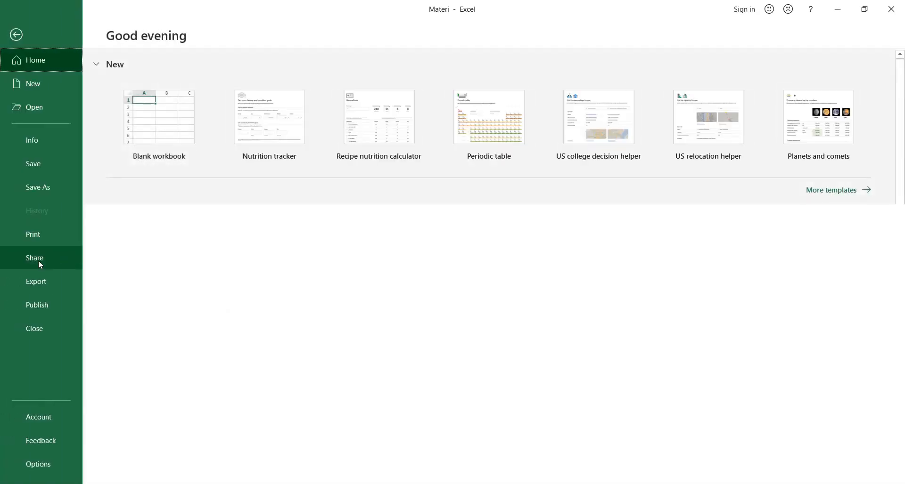
click(41, 246)
click(252, 245)
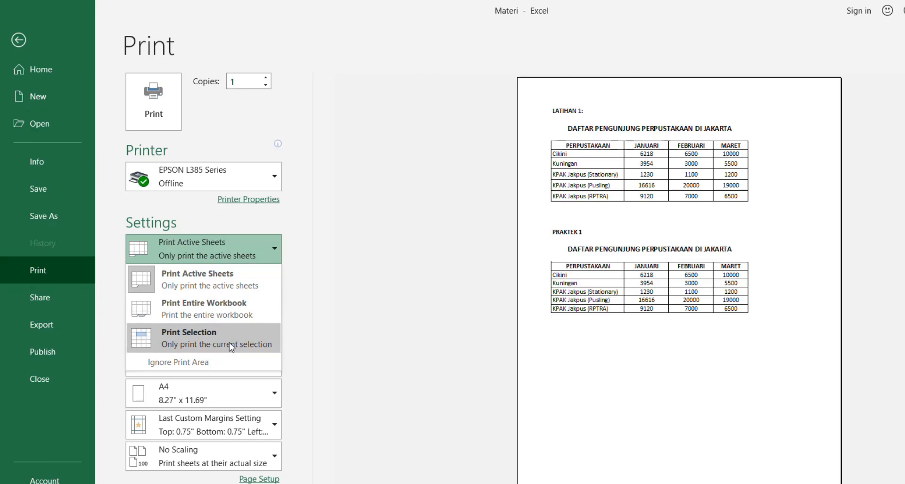
click(21, 50)
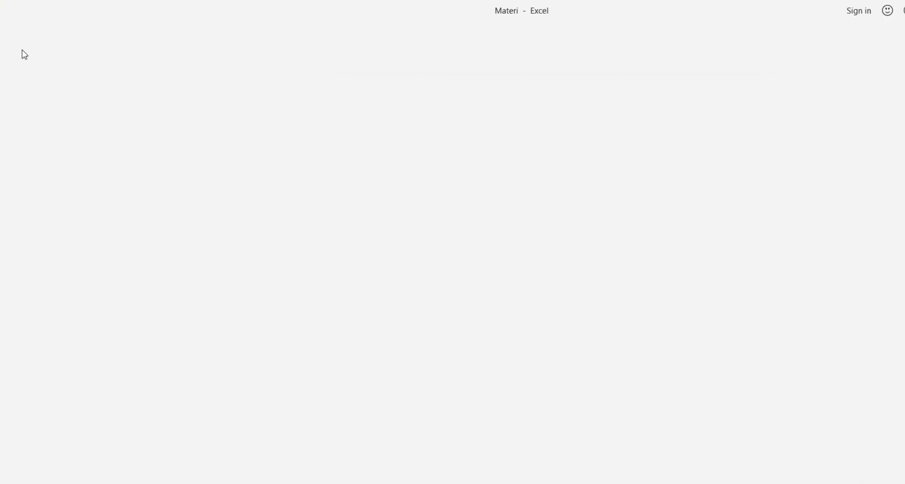
Select the LATIHAN 1 range A1:F10 and review the choices for what to print in the print settings
drag(116, 233, 456, 363)
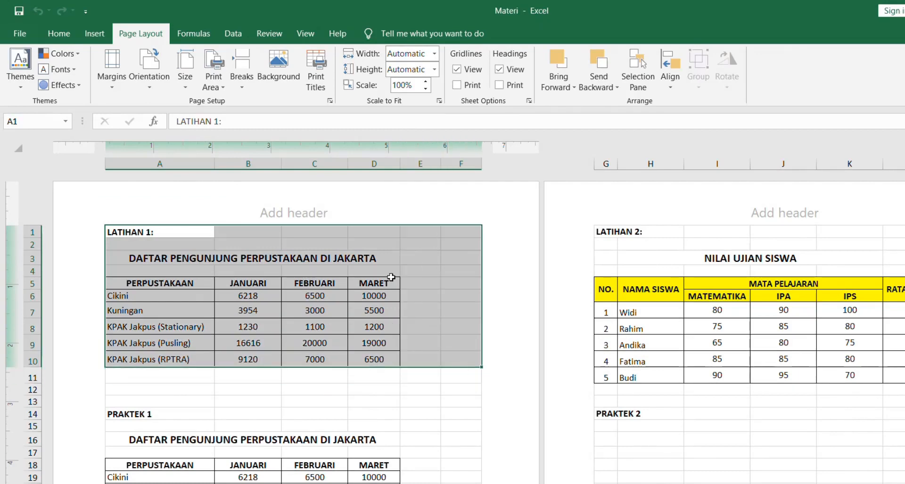
click(14, 34)
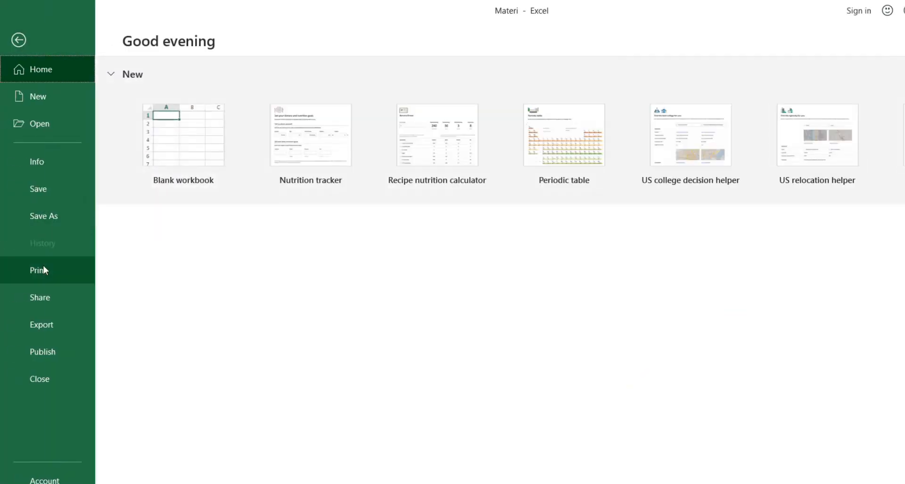
click(45, 269)
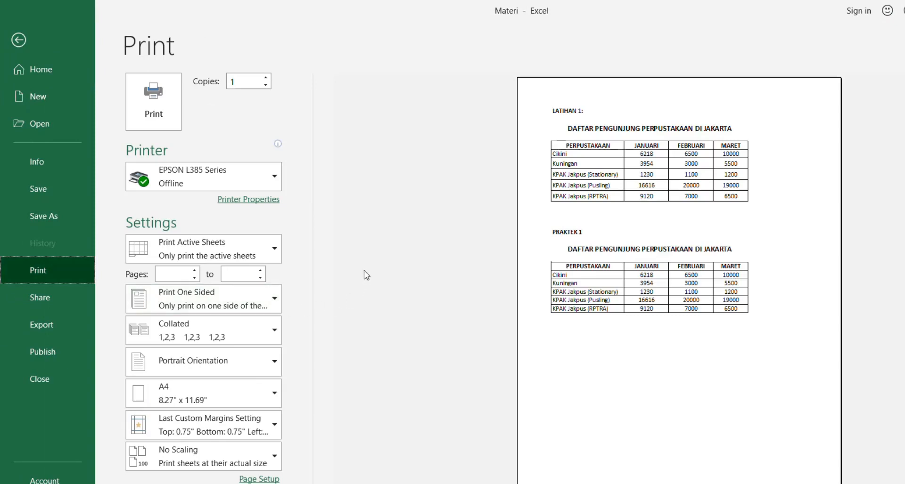
click(247, 247)
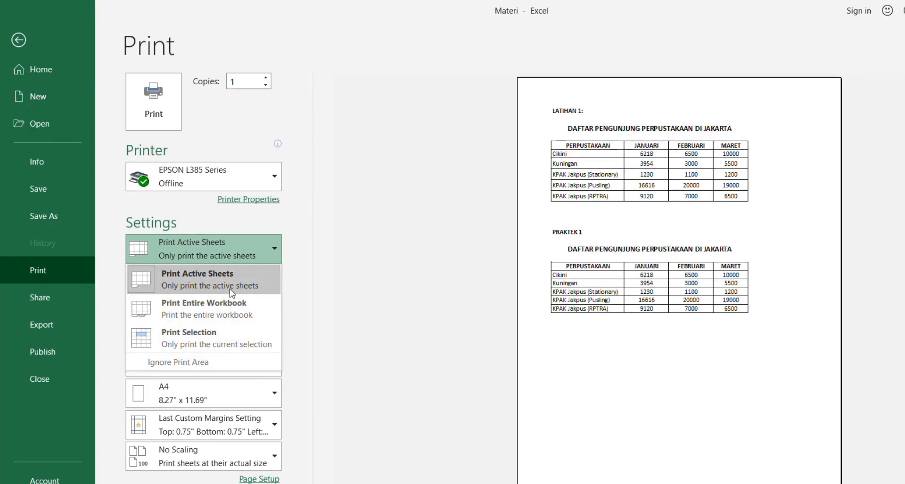
click(322, 278)
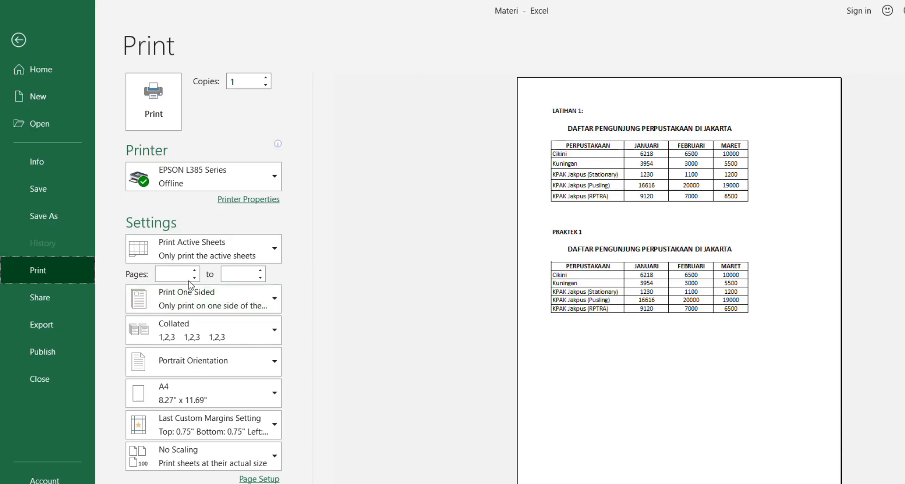
Set the print page range from page 1 to page 2
click(172, 274)
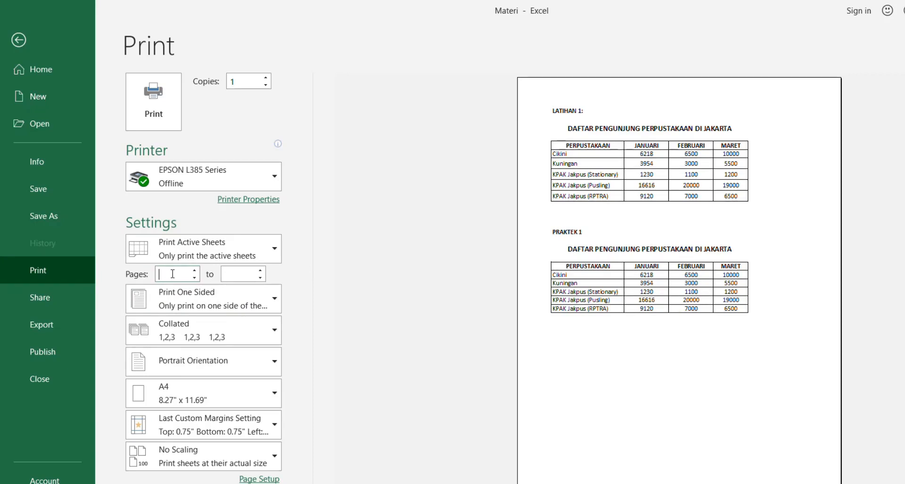
text(1)
click(175, 277)
click(244, 278)
click(177, 271)
click(243, 274)
text(2)
Clear both the starting and ending page numbers of the print range
drag(236, 275, 209, 277)
key(BackSpace)
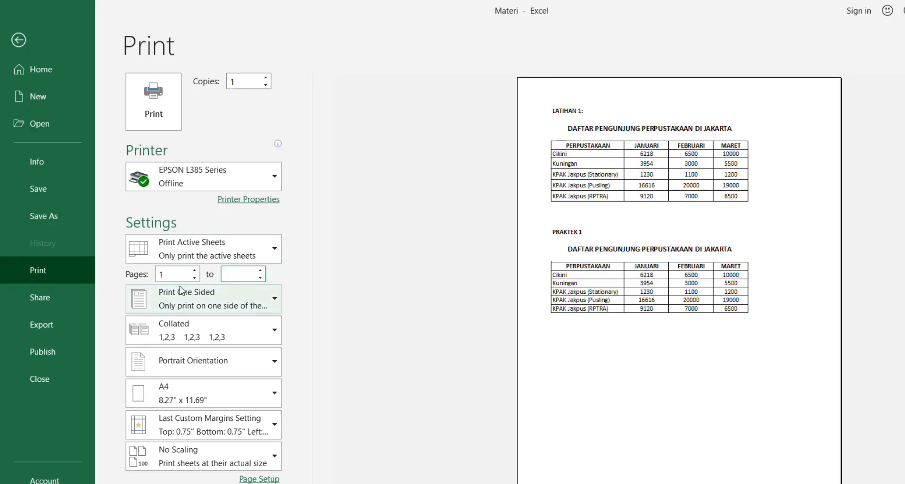
double_click(180, 276)
key(BackSpace)
Review the list of available printers, keep EPSON L385 Series selected, and return to the worksheet tables
click(211, 177)
click(200, 187)
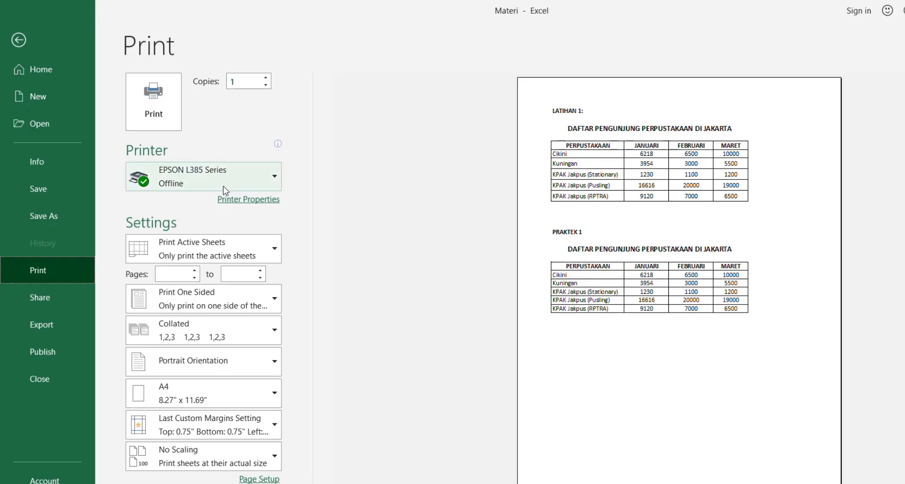
click(180, 186)
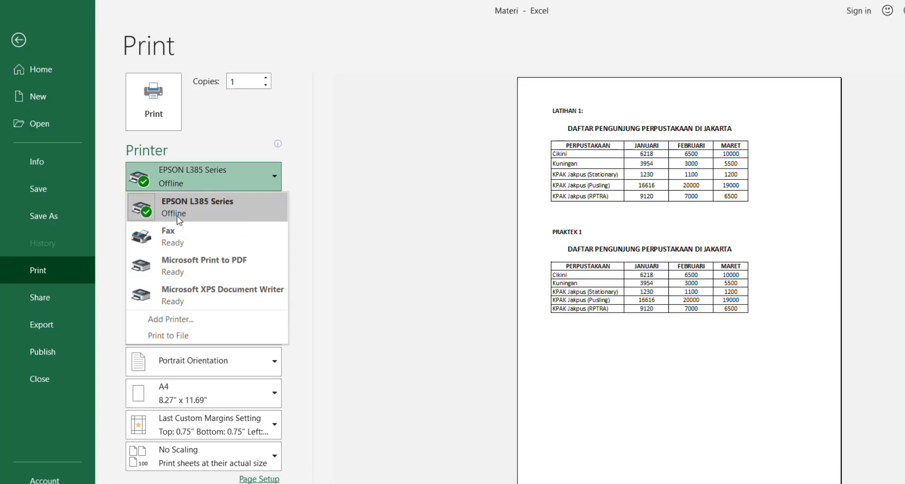
click(216, 177)
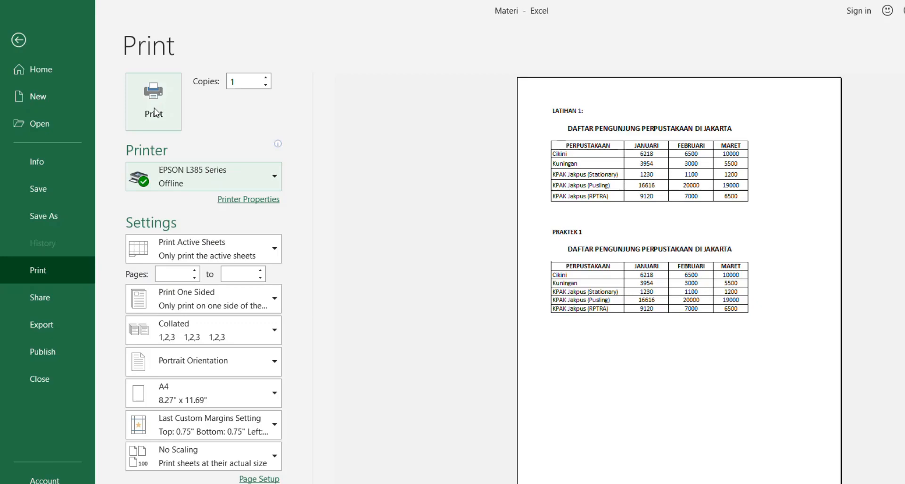
click(27, 40)
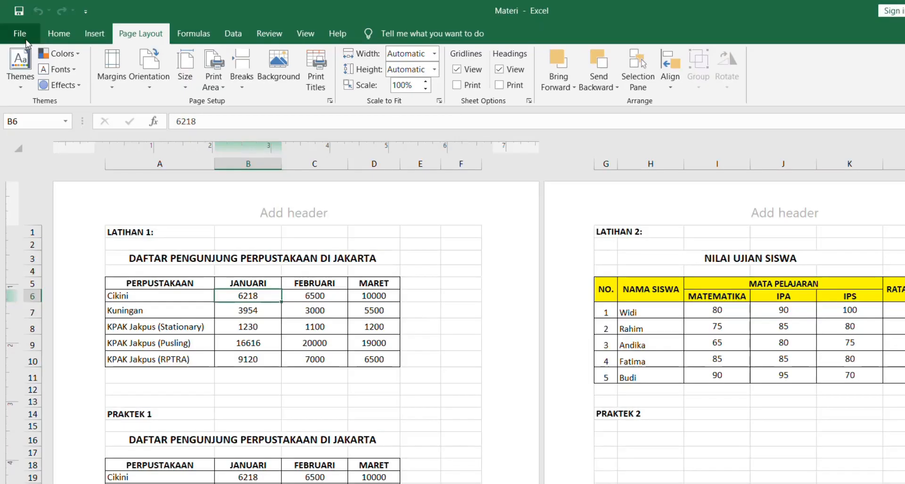
scroll(516, 373, down, 3)
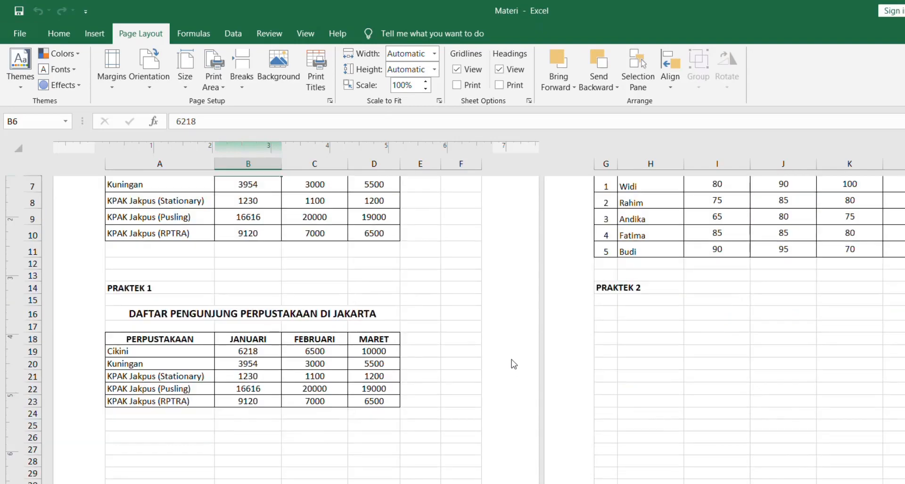
scroll(513, 364, up, 1)
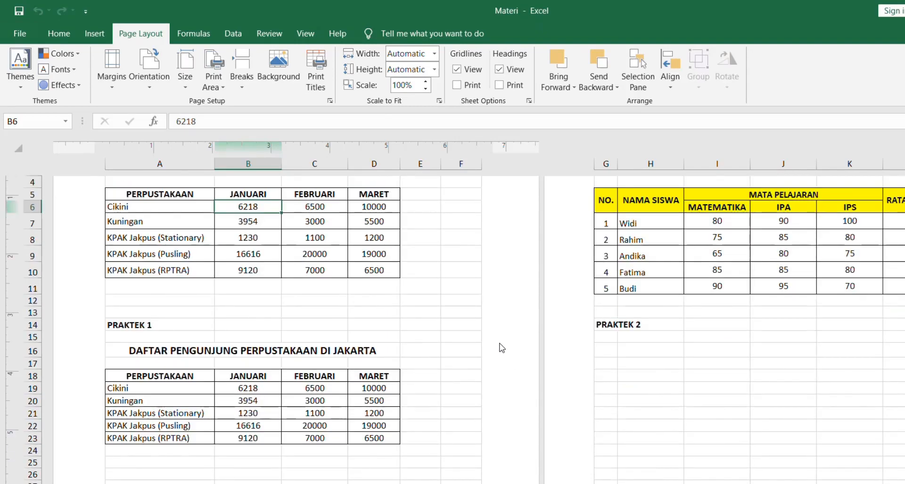